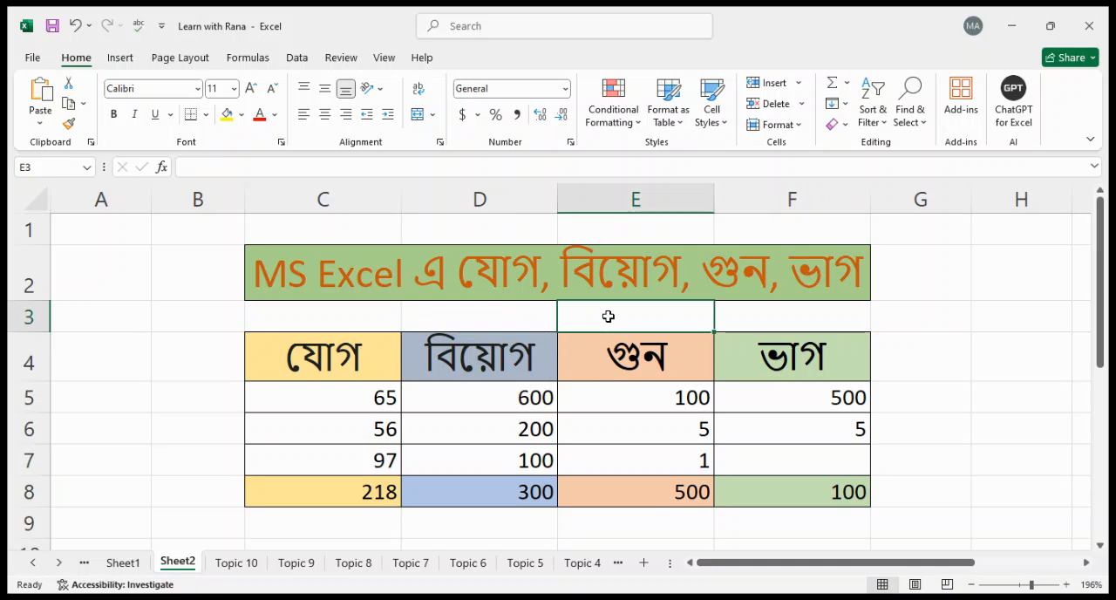
Examine the entries and the total formula in C8 of the addition column
{"action": "left_click", "coordinate": [457, 329]}
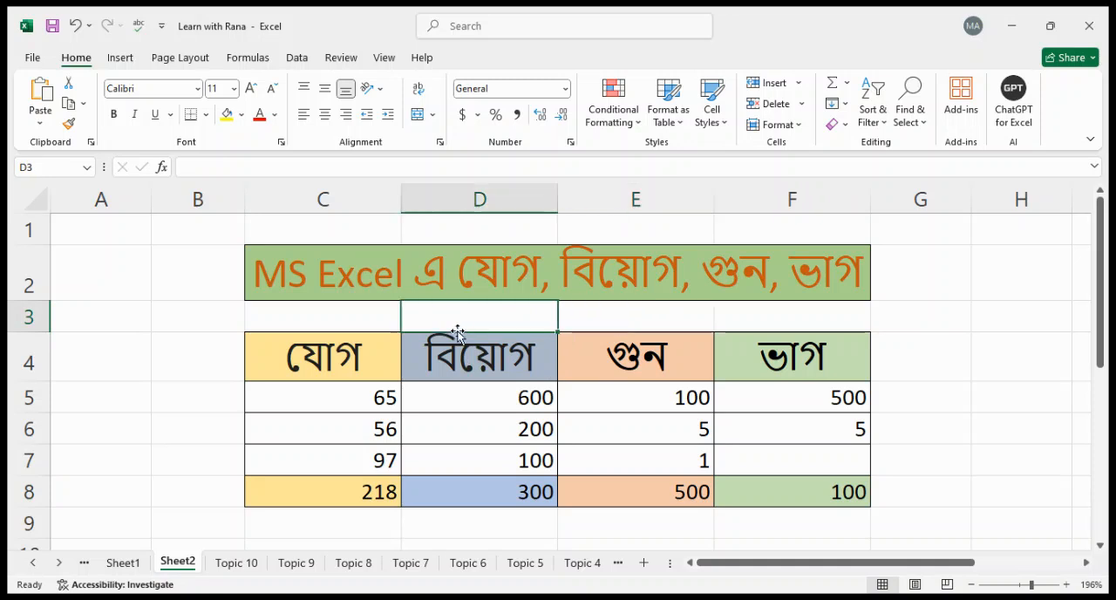
{"action": "key", "text": "Left"}
{"action": "key", "text": "Down"}
{"action": "key", "text": "Down"}
{"action": "key", "text": "Down"}
{"action": "key", "text": "Down"}
{"action": "key", "text": "Down"}
{"action": "key", "text": "Down"}
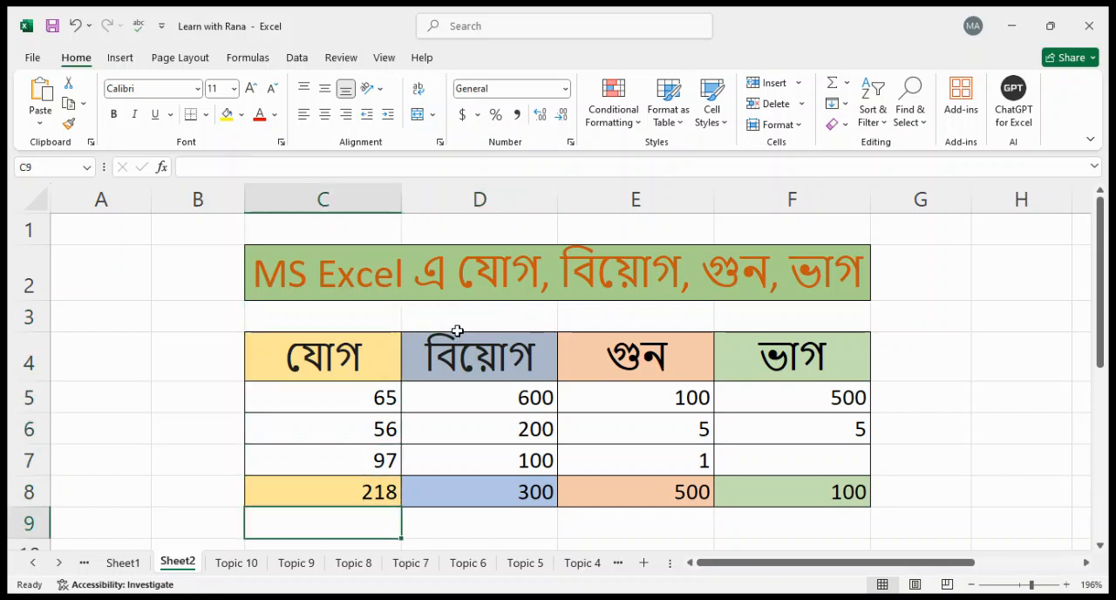
{"action": "key", "text": "Up"}
{"action": "key", "text": "Up"}
{"action": "key", "text": "Up"}
{"action": "key", "text": "Up"}
{"action": "key", "text": "Up"}
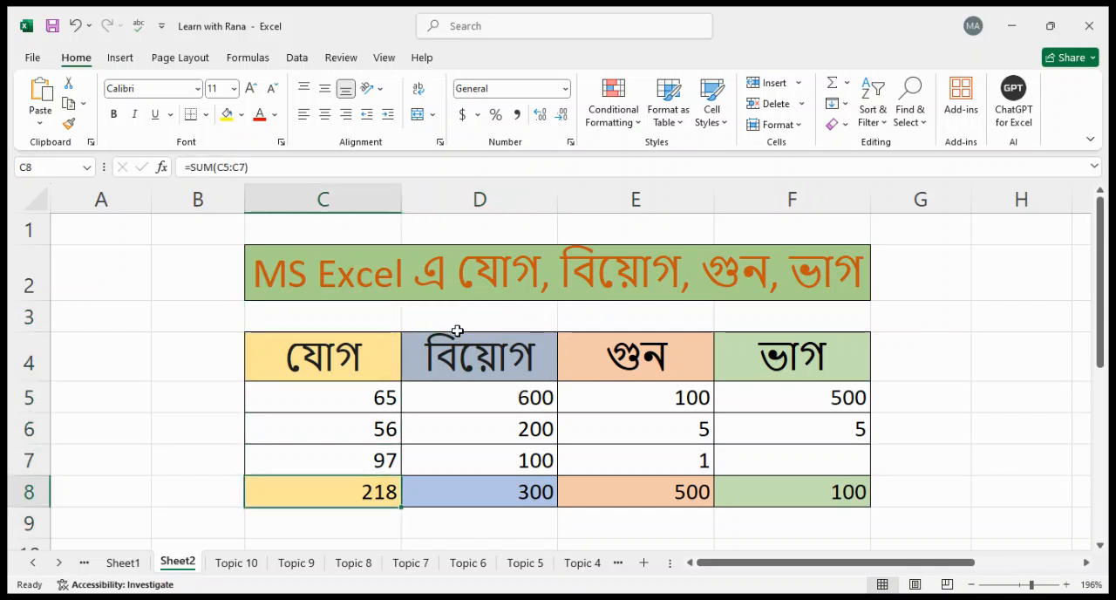
{"action": "key", "text": "Down"}
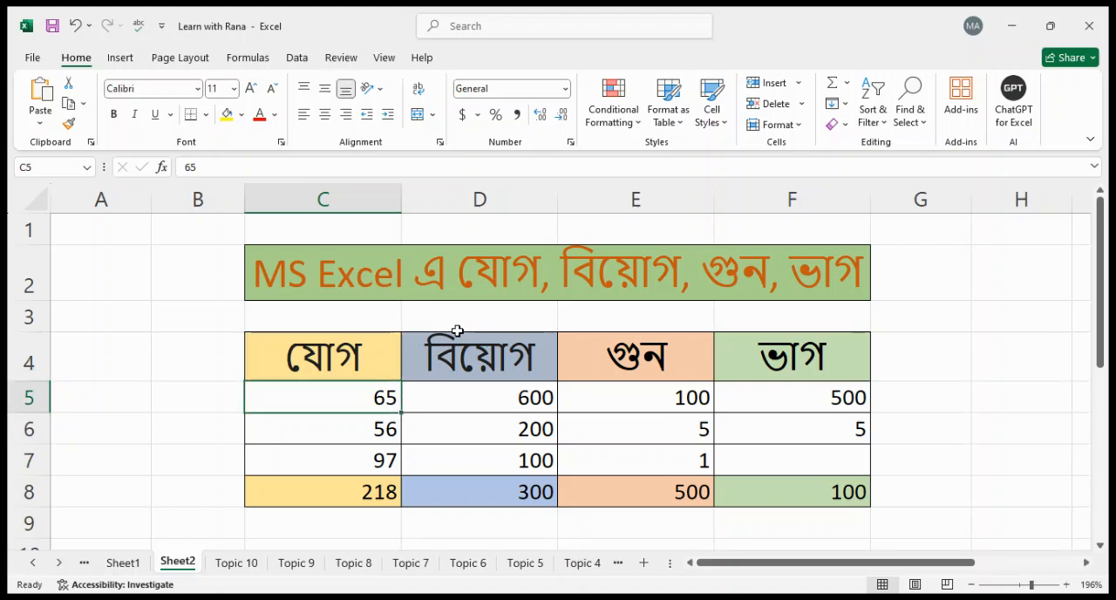
Set the first number of the addition column, C5, to 23
{"action": "key", "text": "Down"}
{"action": "key", "text": "Down"}
{"action": "key", "text": "Up"}
{"action": "key", "text": "Up"}
{"action": "key", "text": "shift+Down"}
{"action": "key", "text": "shift+Down"}
{"action": "key", "text": "shift+Up"}
{"action": "key", "text": "shift+Up"}
{"action": "type", "text": "23"}
{"action": "key", "text": "Return"}
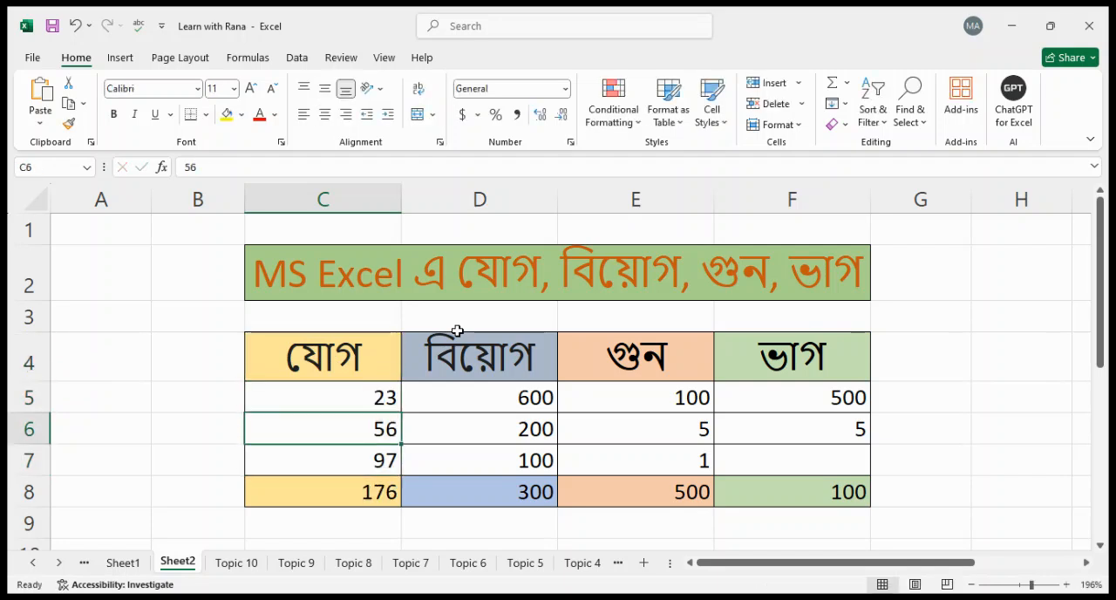
Set C6 to 34 and C7 to 464 in the addition column
{"action": "key", "text": "Down"}
{"action": "key", "text": "Down"}
{"action": "key", "text": "Up"}
{"action": "key", "text": "Up"}
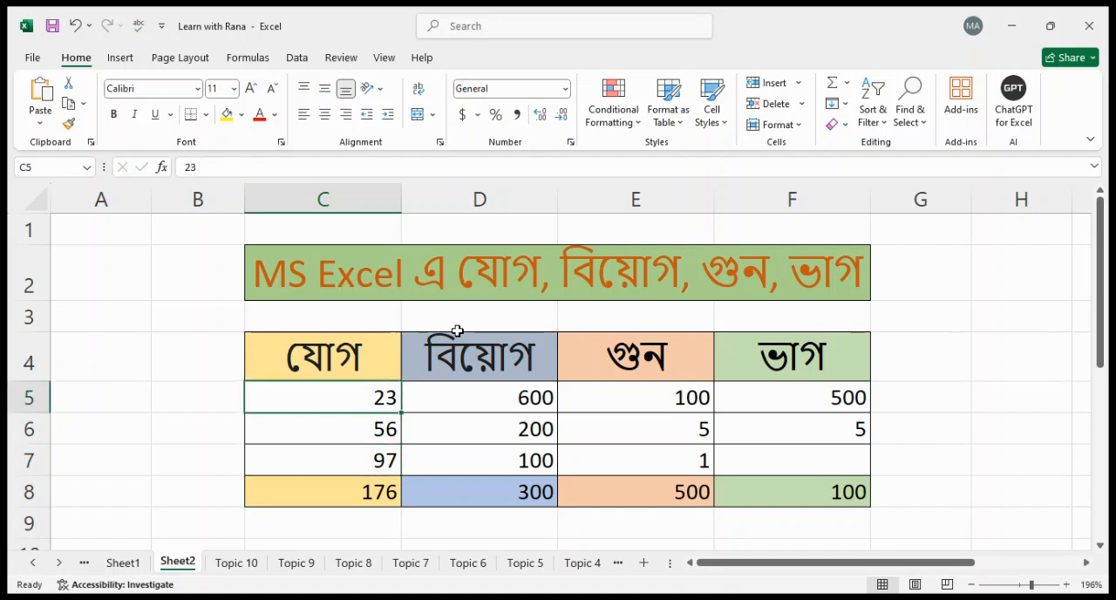
{"action": "type", "text": "34"}
{"action": "key", "text": "Return"}
{"action": "type", "text": "464"}
{"action": "key", "text": "Return"}
{"action": "key", "text": "Up"}
{"action": "key", "text": "Up"}
{"action": "key", "text": "Down"}
{"action": "key", "text": "Down"}
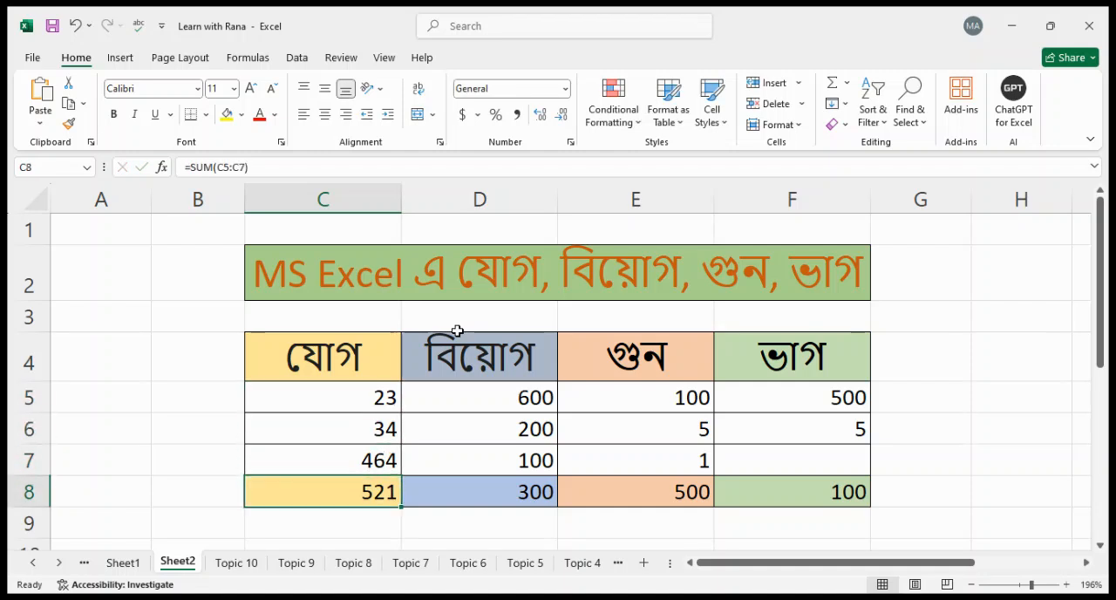
Replace the total in C8 with the formula =C5+C6+C7
{"action": "type", "text": "="}
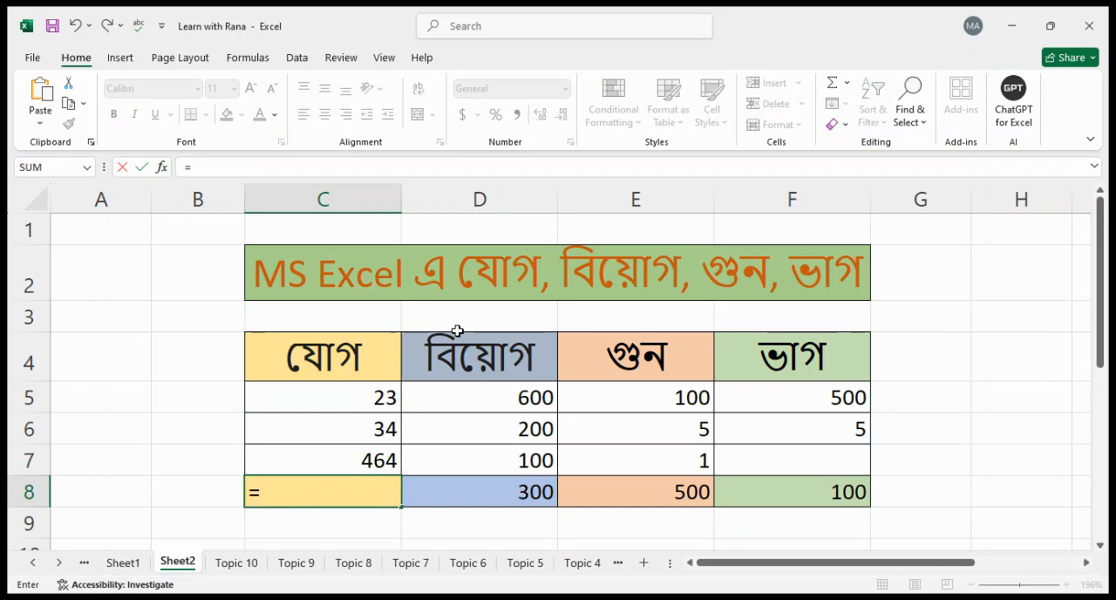
{"action": "left_click", "coordinate": [360, 398]}
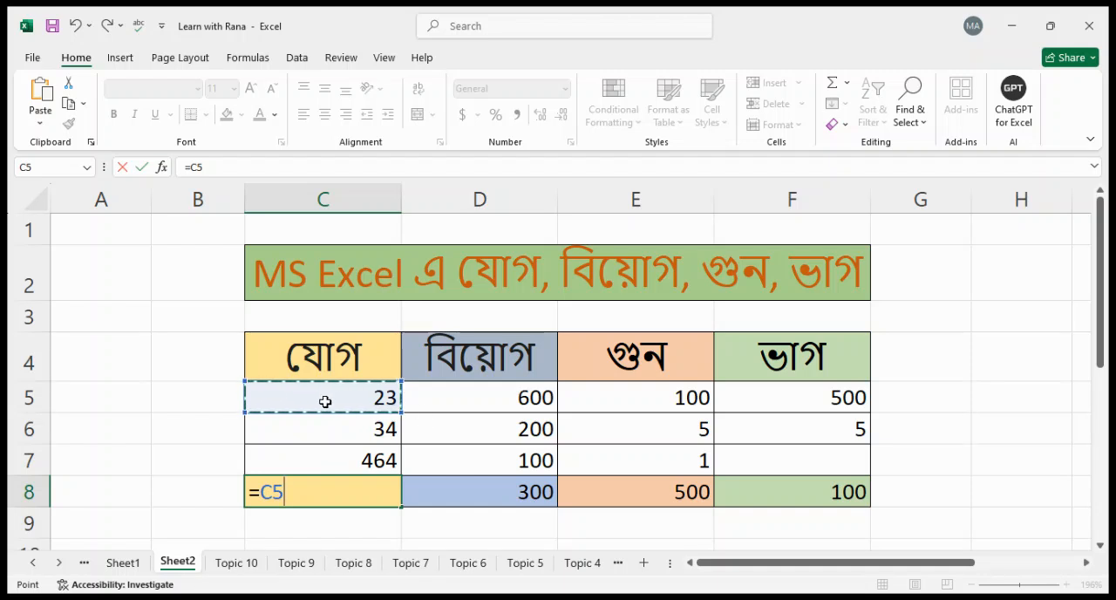
{"action": "type", "text": "+"}
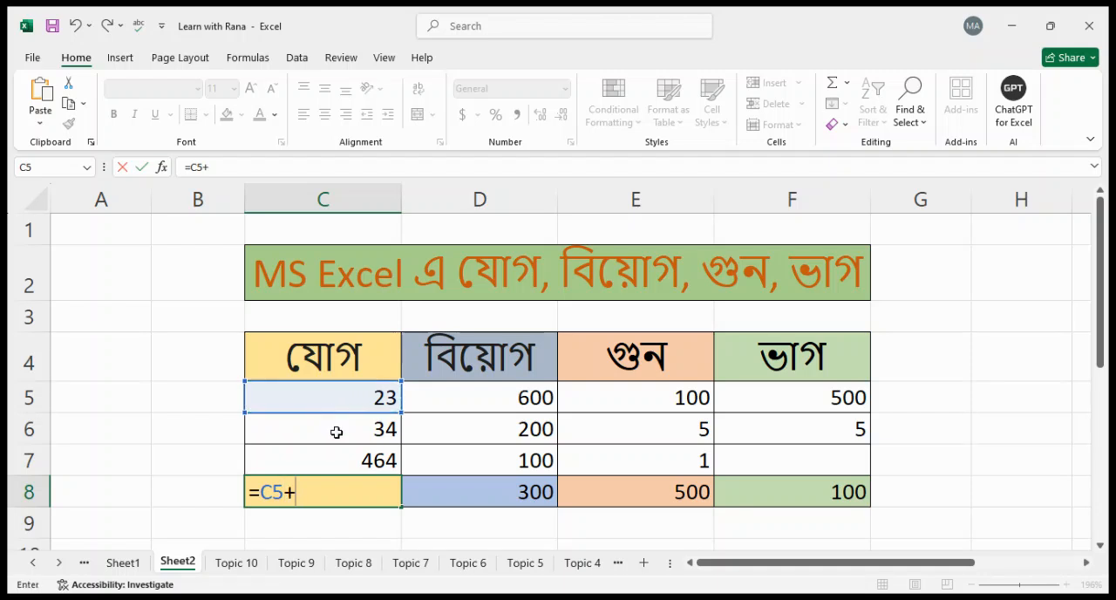
{"action": "left_click", "coordinate": [336, 434]}
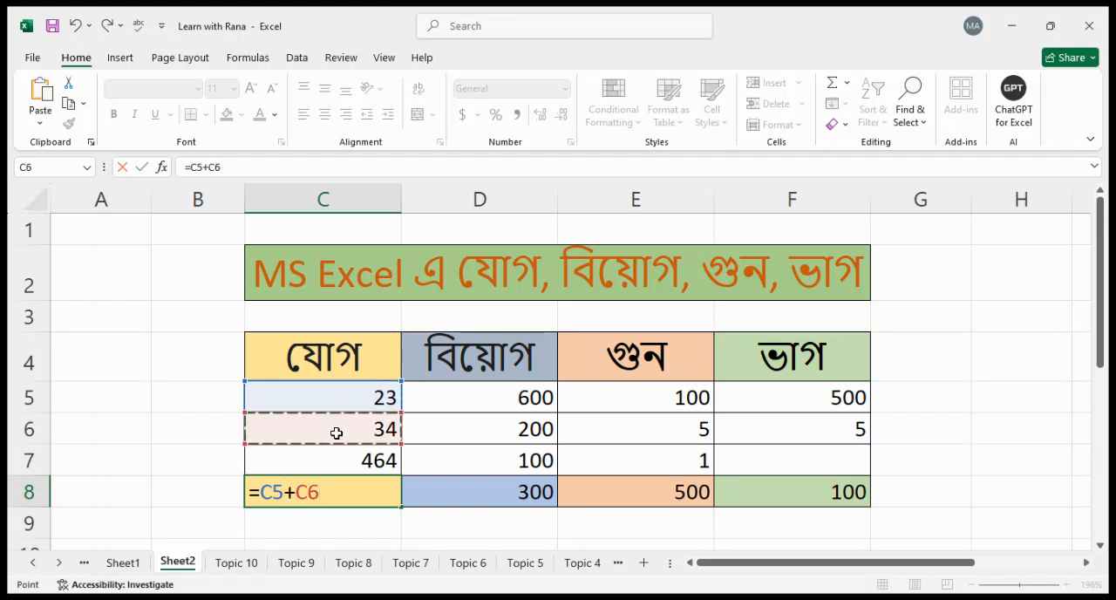
{"action": "type", "text": "+"}
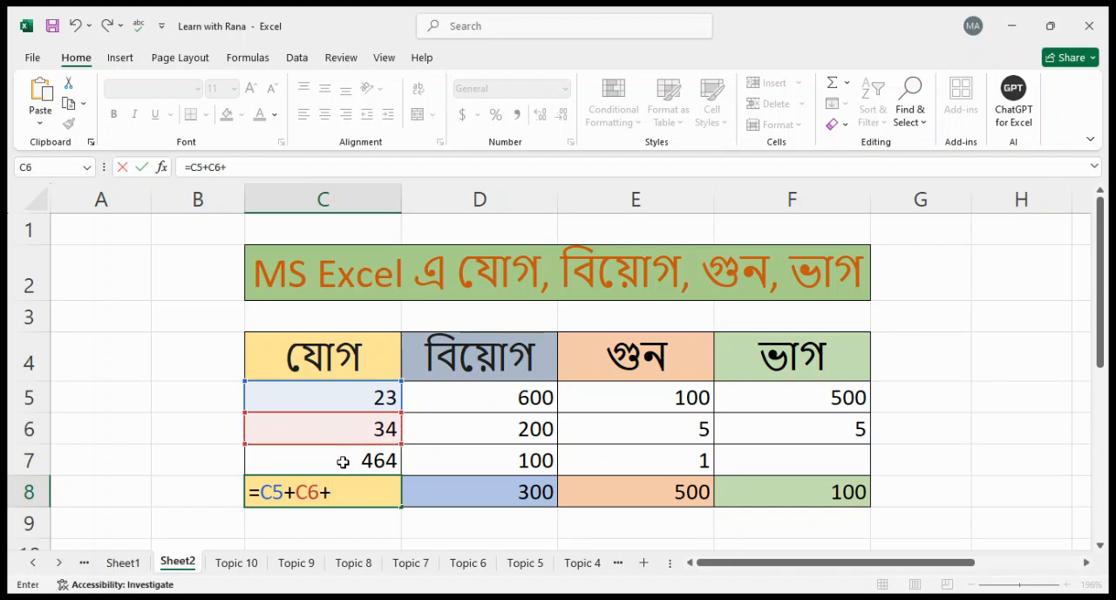
{"action": "left_click", "coordinate": [342, 462]}
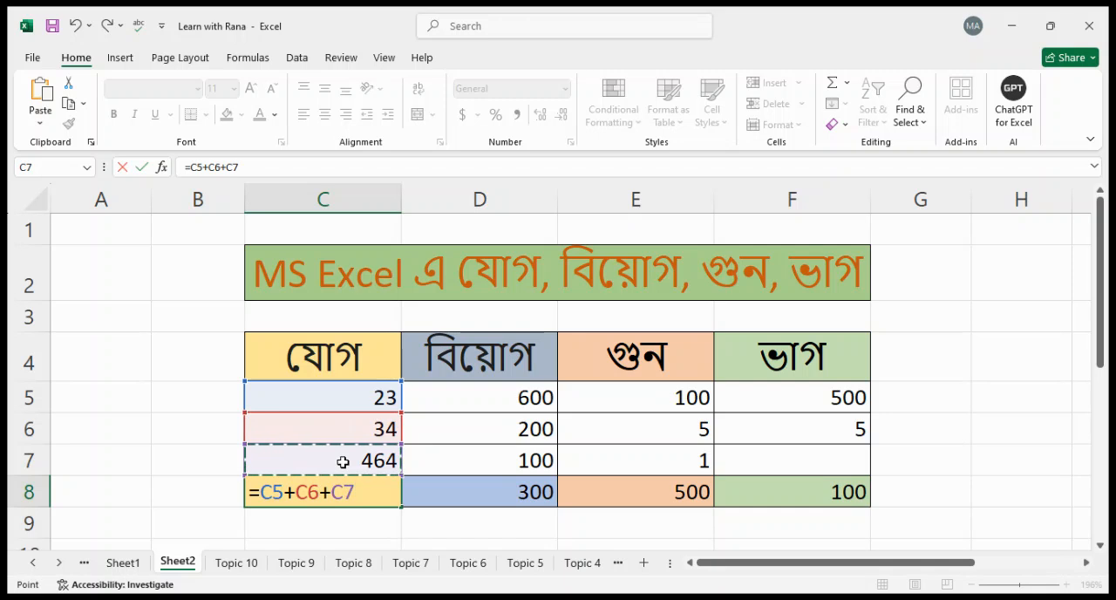
{"action": "key", "text": "Return"}
Replace the addition formula in C8 with =SUM(C5:C7)
{"action": "key", "text": "Up"}
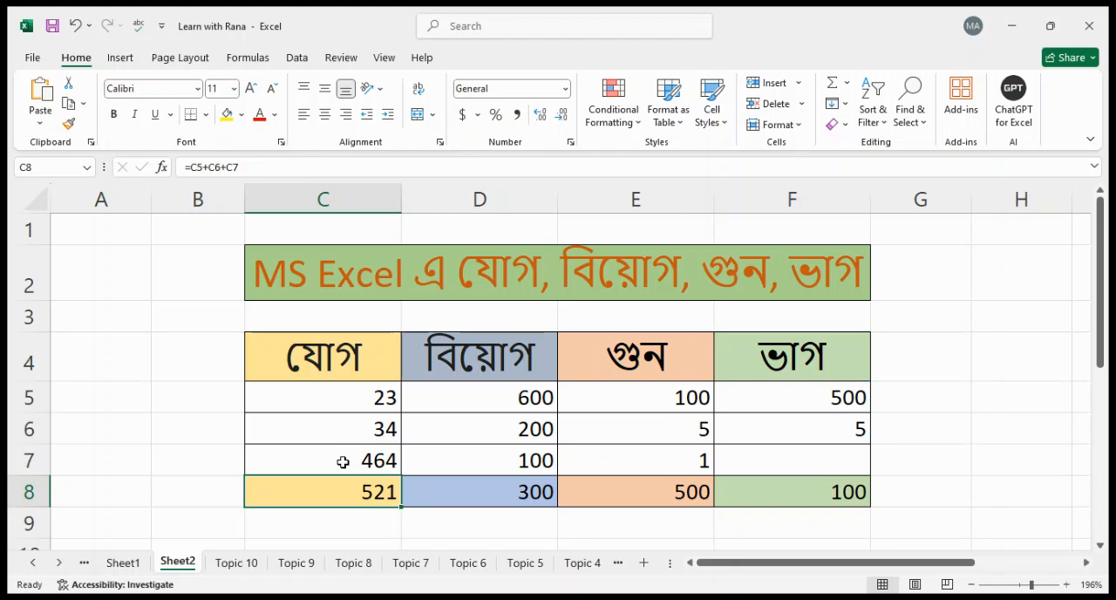
{"action": "type", "text": "="}
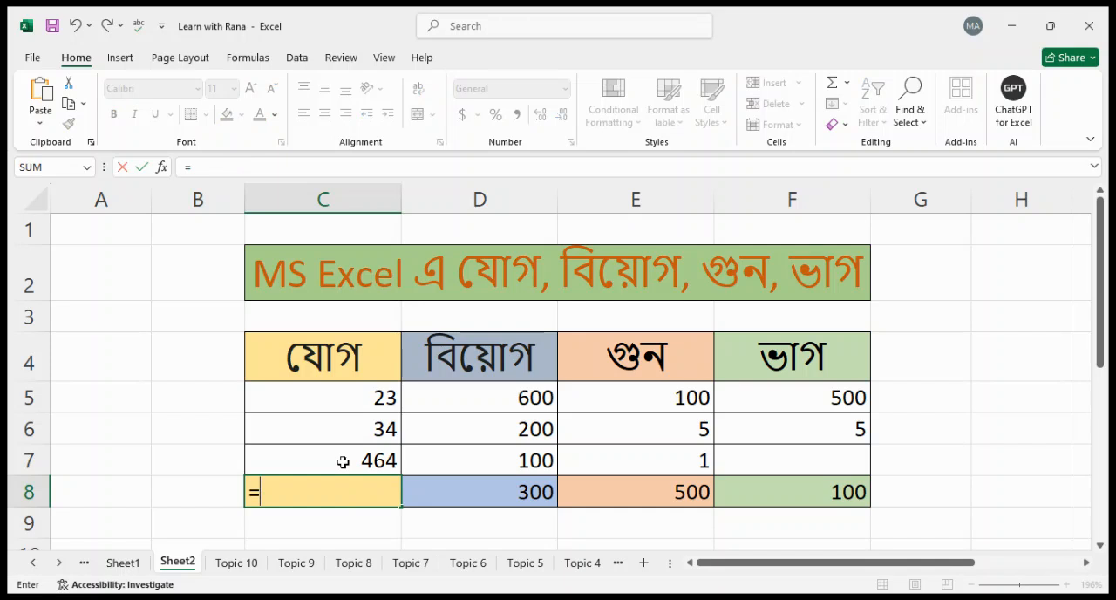
{"action": "type", "text": "sum"}
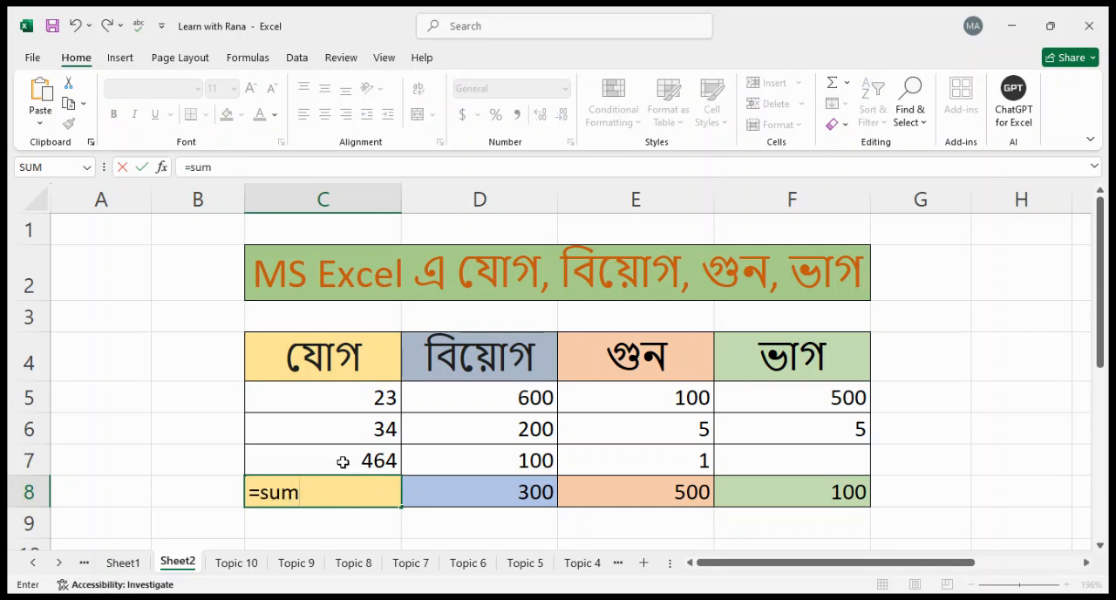
{"action": "key", "text": "Tab"}
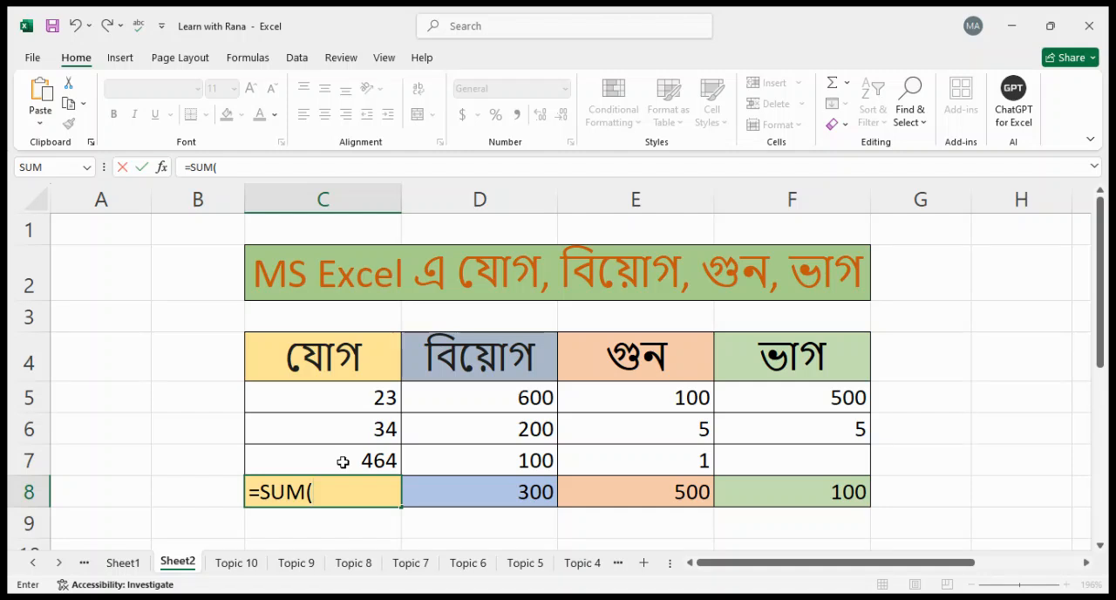
{"action": "left_click", "coordinate": [356, 399]}
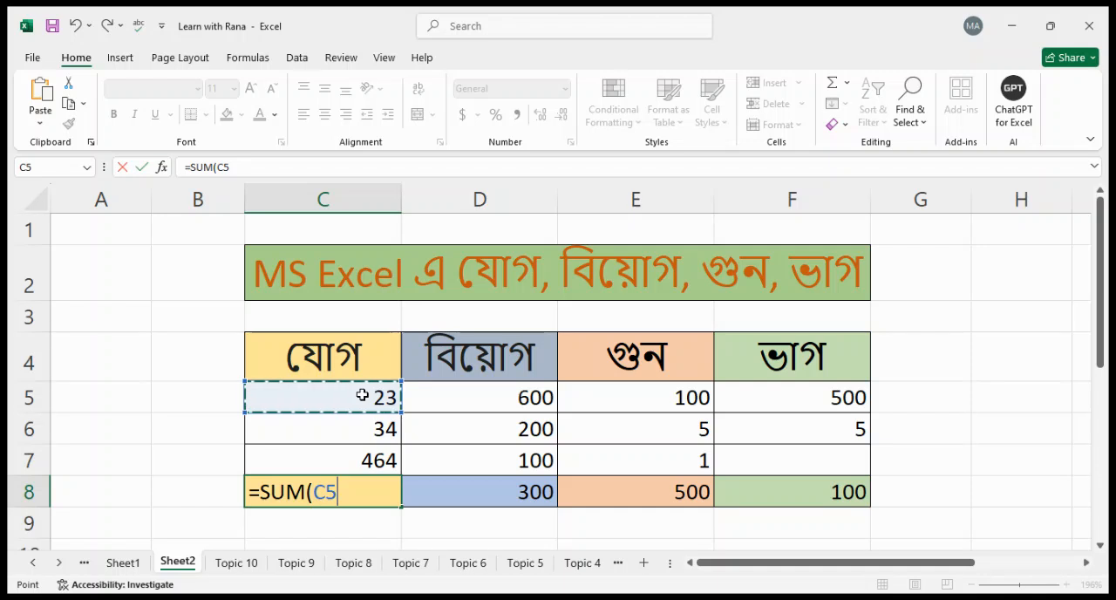
{"action": "left_click_drag", "start_coordinate": [362, 395], "coordinate": [364, 459]}
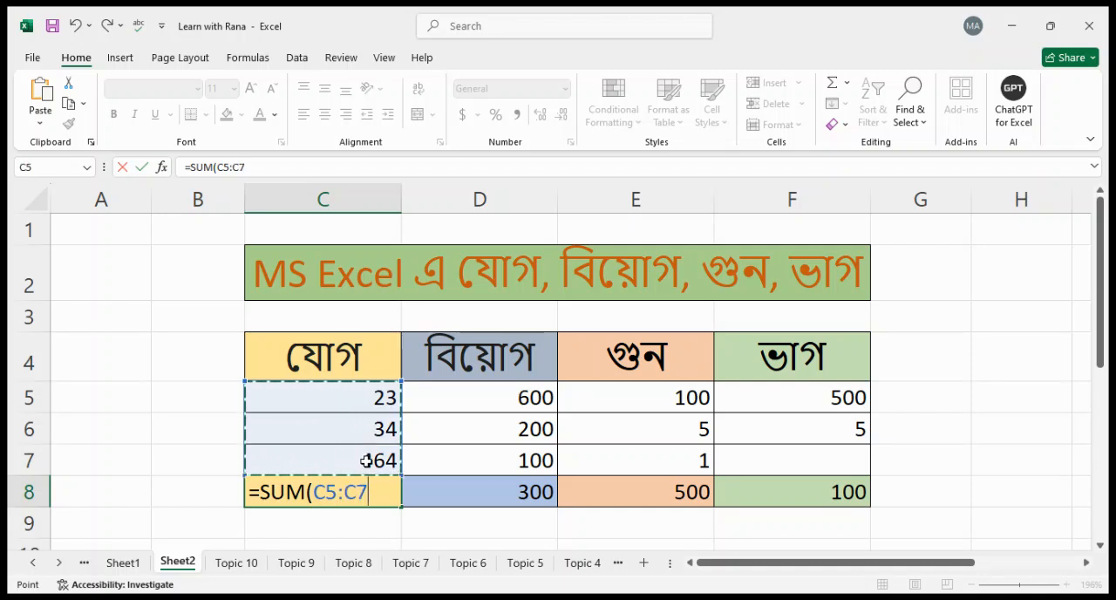
{"action": "type", "text": ")"}
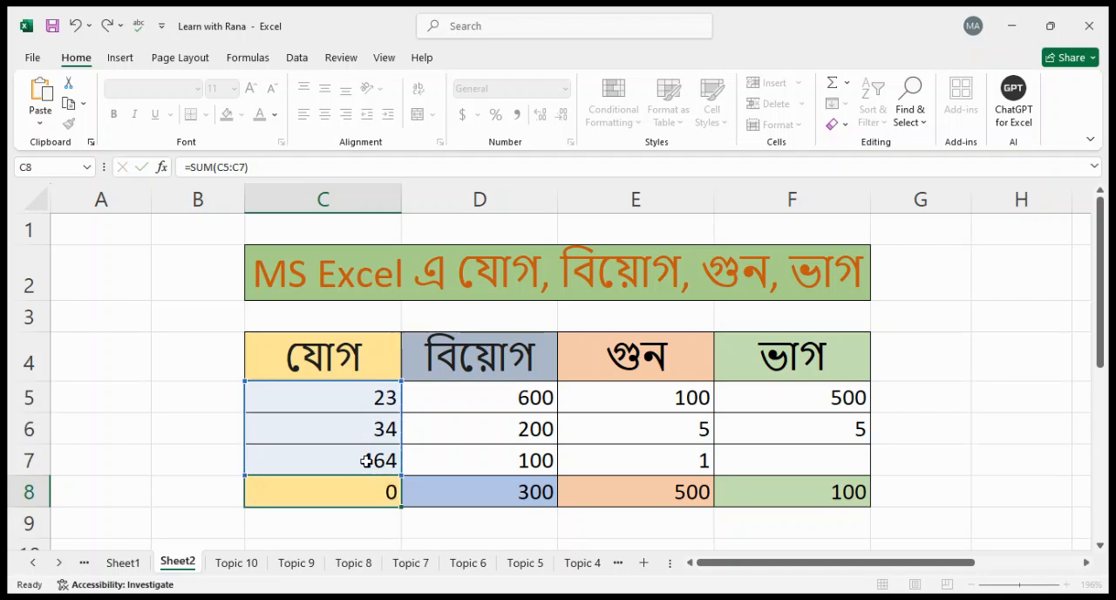
{"action": "key", "text": "Return"}
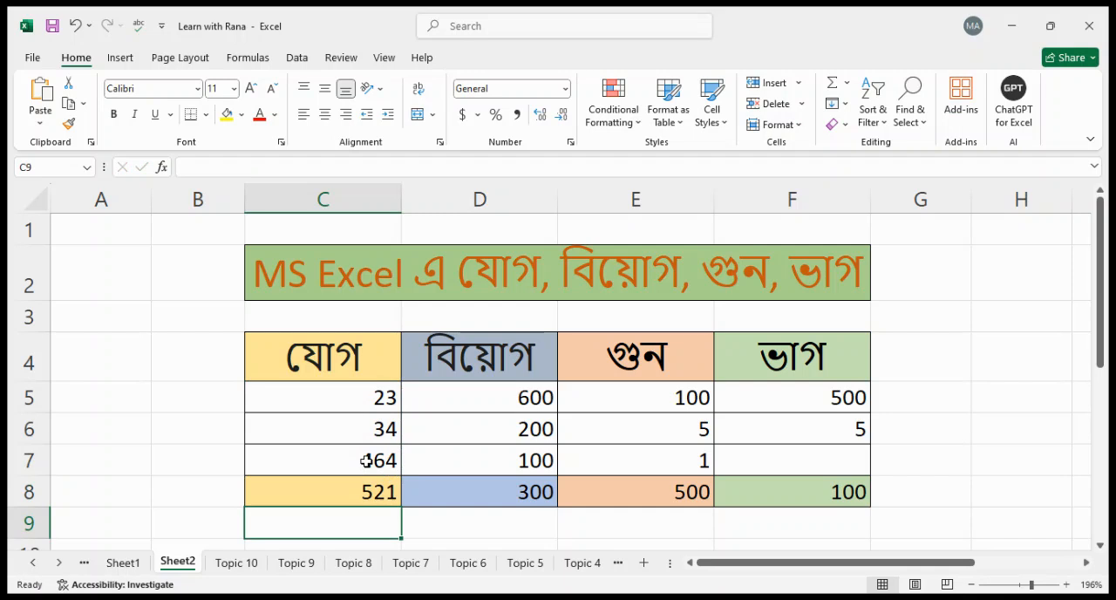
Set C5 to 100 and check the total in C8
{"action": "key", "text": "Up"}
{"action": "key", "text": "Up"}
{"action": "key", "text": "Up"}
{"action": "key", "text": "Up"}
{"action": "key", "text": "Down"}
{"action": "key", "text": "Down"}
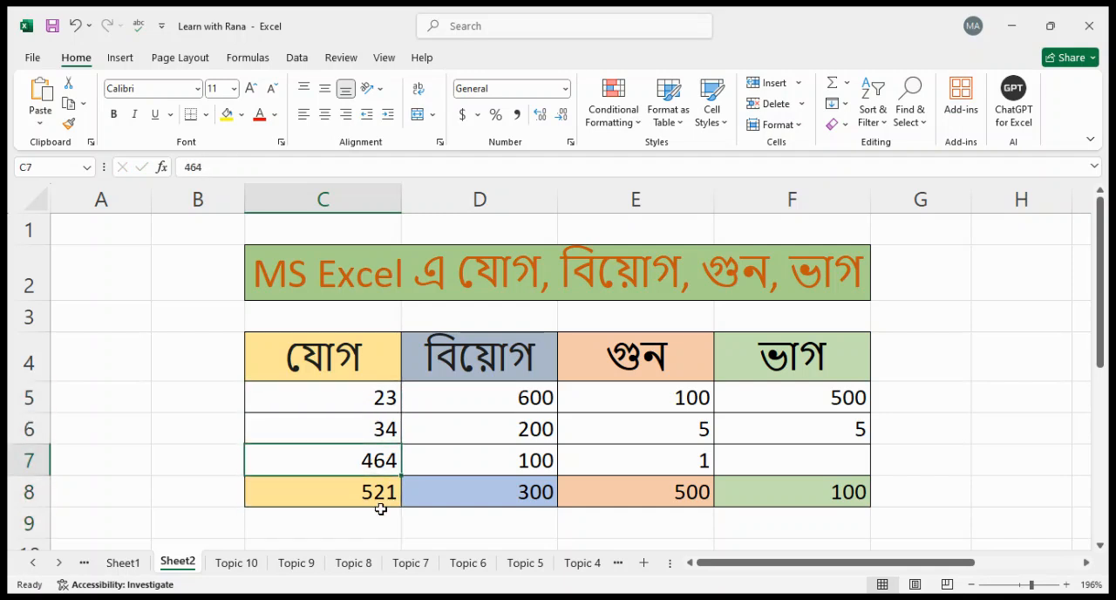
{"action": "key", "text": "Up"}
{"action": "key", "text": "Up"}
{"action": "type", "text": "100"}
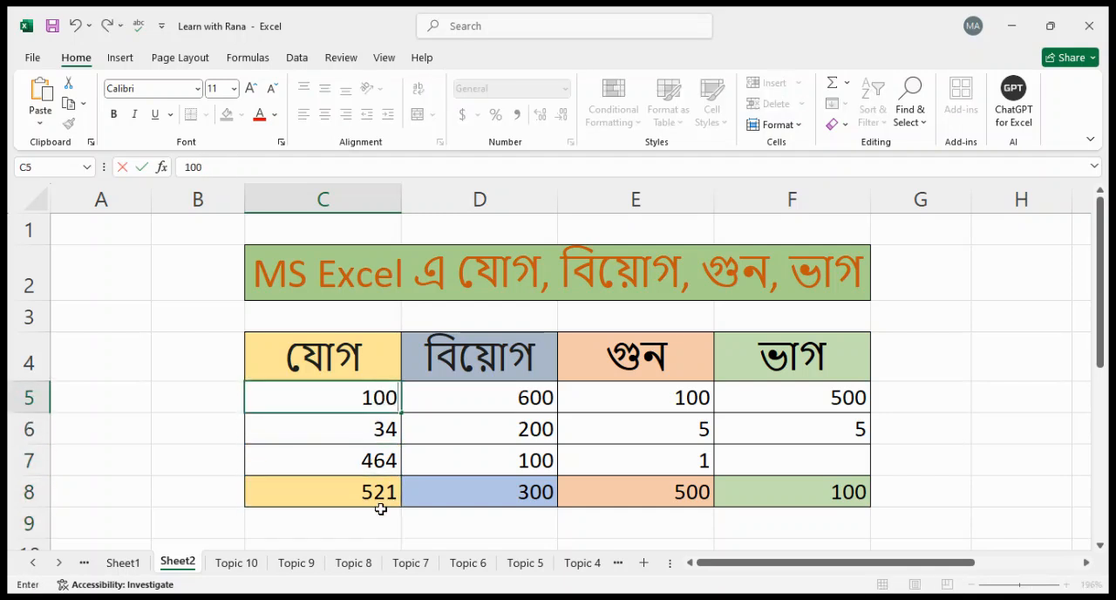
{"action": "key", "text": "Return"}
{"action": "key", "text": "Down"}
{"action": "key", "text": "Down"}
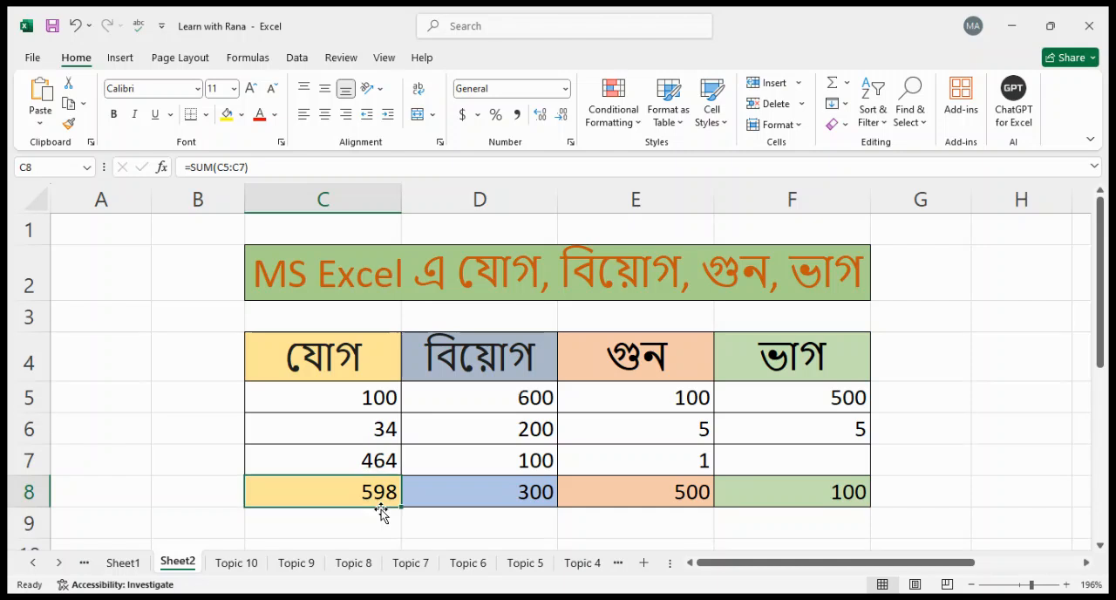
Set the second number of the addition column, C6, to 299
{"action": "key", "text": "Up"}
{"action": "key", "text": "Up"}
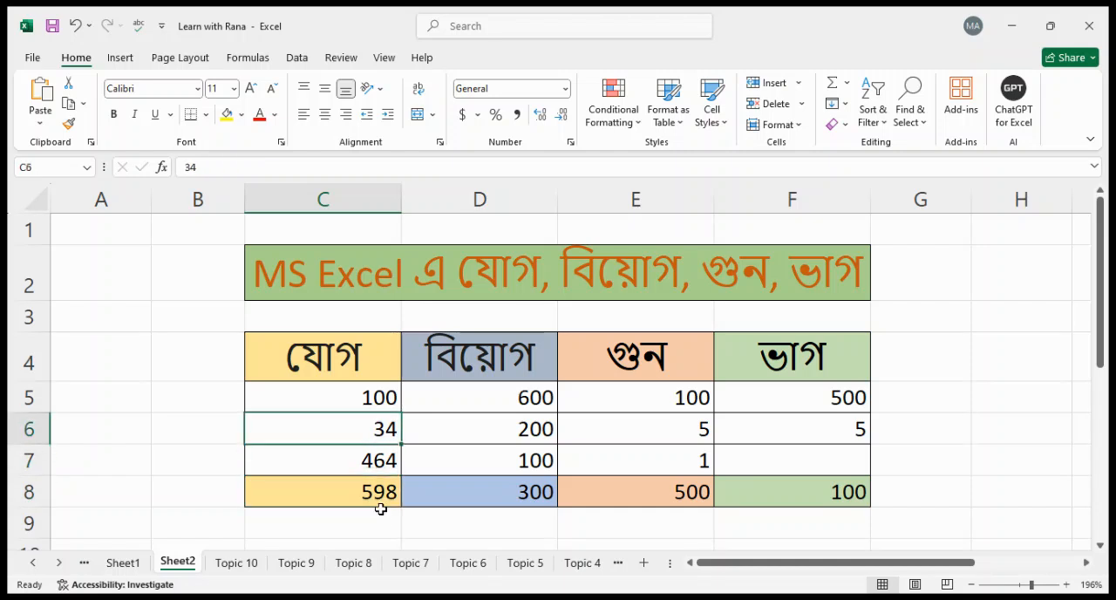
{"action": "type", "text": "299"}
{"action": "key", "text": "Return"}
Compare the recalculated total in C8 with the numbers in C5 to C7
{"action": "key", "text": "Up"}
{"action": "key", "text": "Up"}
{"action": "key", "text": "Down"}
{"action": "key", "text": "Down"}
{"action": "key", "text": "Down"}
{"action": "key", "text": "Up"}
{"action": "key", "text": "Up"}
{"action": "key", "text": "Up"}
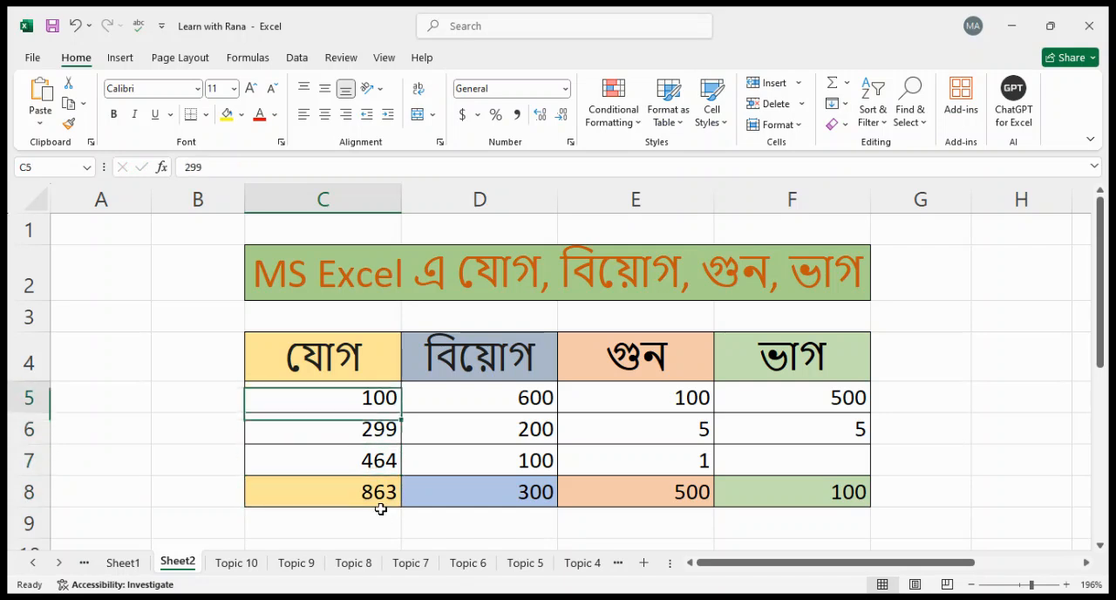
{"action": "key", "text": "Down"}
{"action": "key", "text": "Down"}
{"action": "key", "text": "Down"}
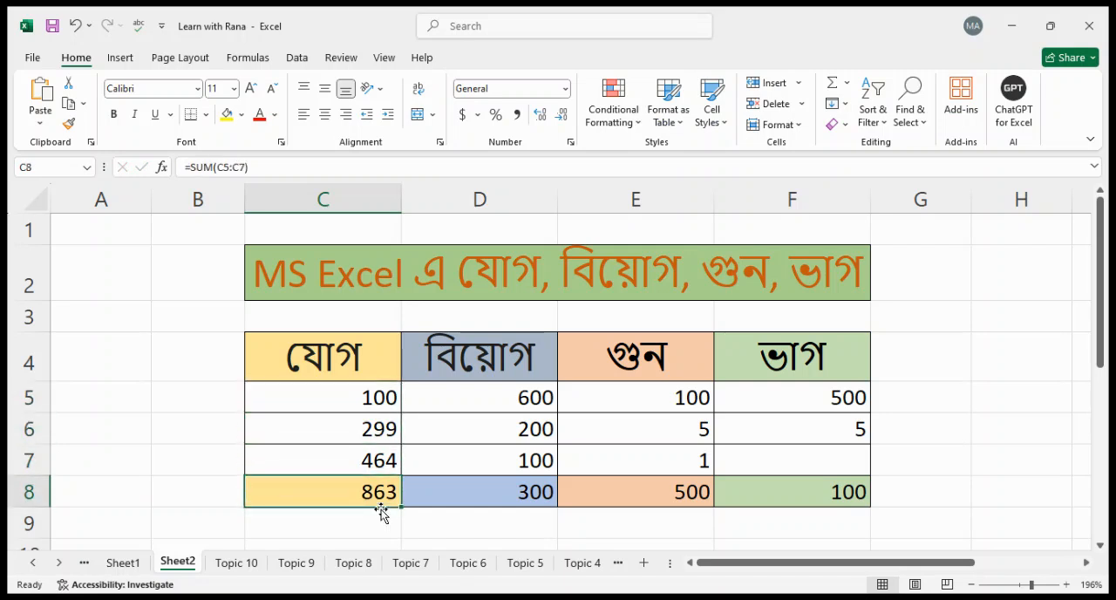
{"action": "key", "text": "Down"}
{"action": "key", "text": "Up"}
{"action": "key", "text": "Up"}
{"action": "key", "text": "Up"}
{"action": "key", "text": "Up"}
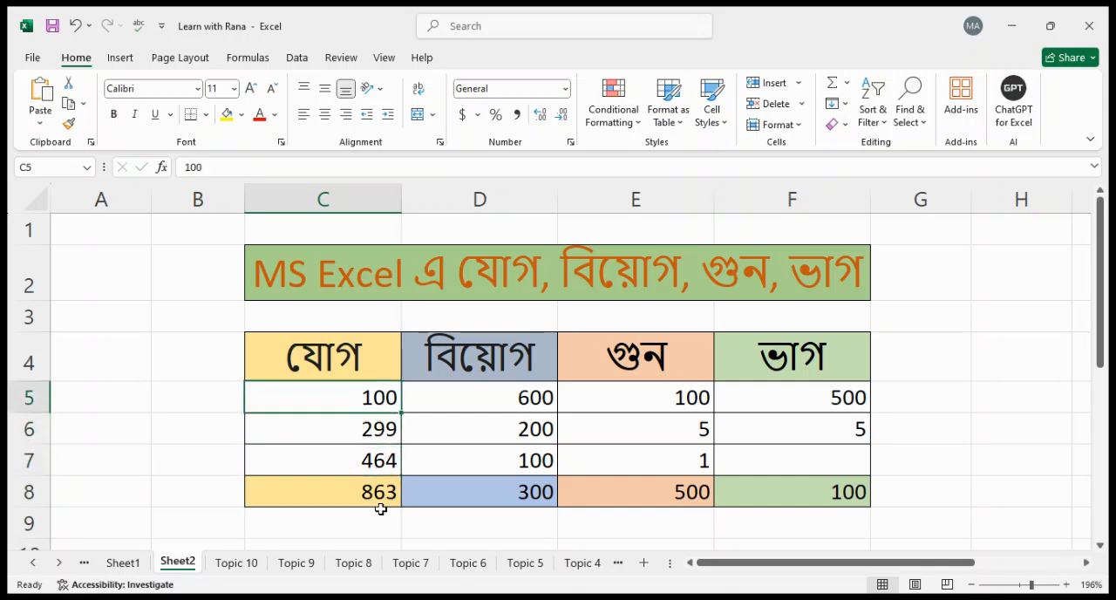
Clear the total in C8 and sum the range C5:C7 again with AutoSum
{"action": "key", "text": "Down"}
{"action": "key", "text": "Down"}
{"action": "key", "text": "Down"}
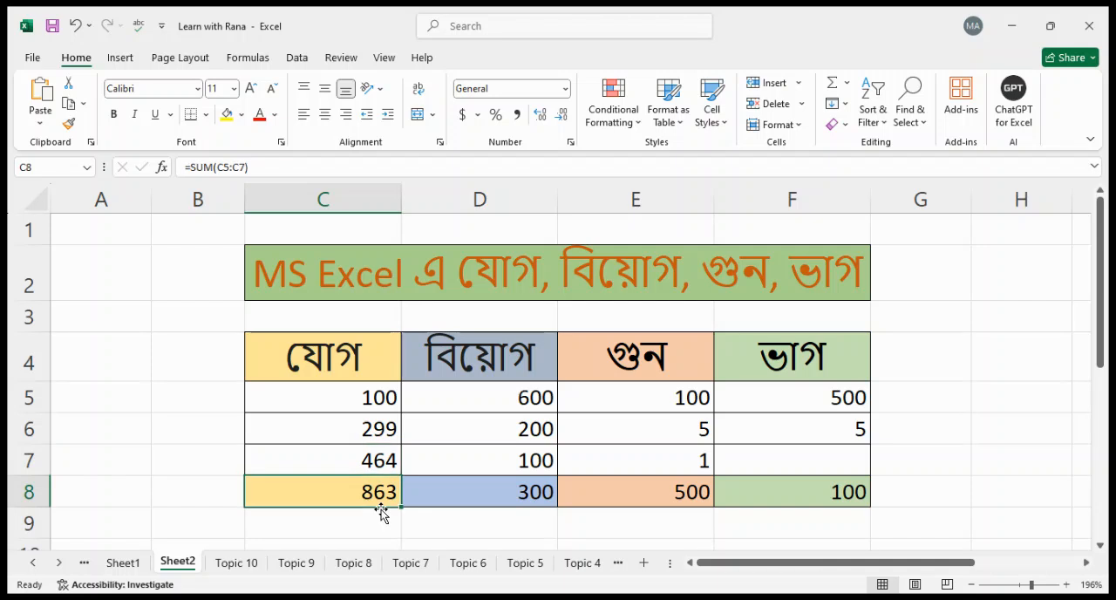
{"action": "key", "text": "Delete"}
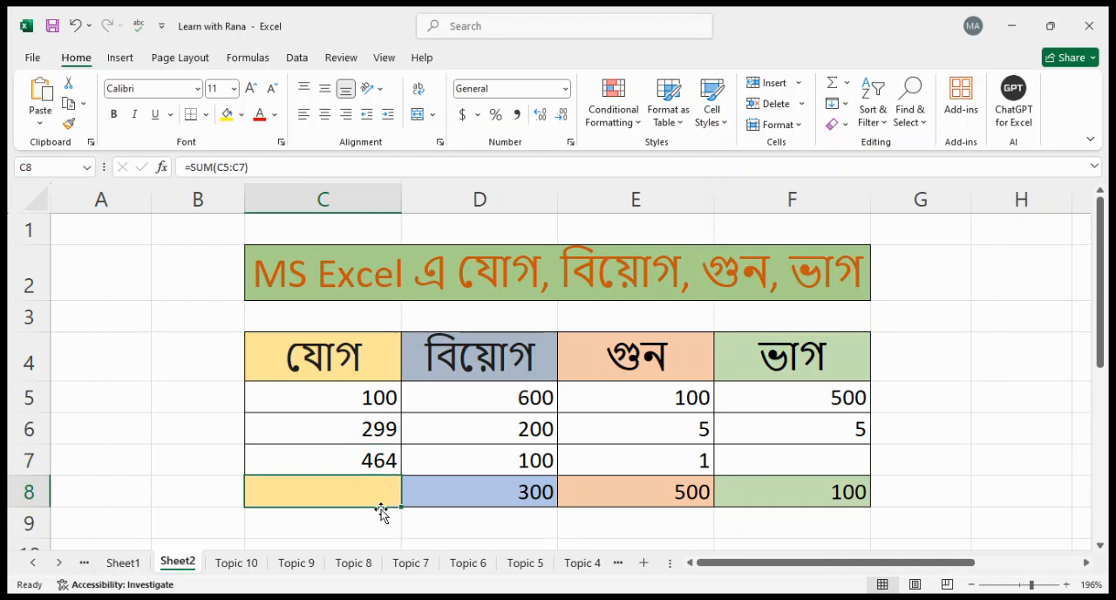
{"action": "left_click_drag", "start_coordinate": [366, 396], "coordinate": [369, 460]}
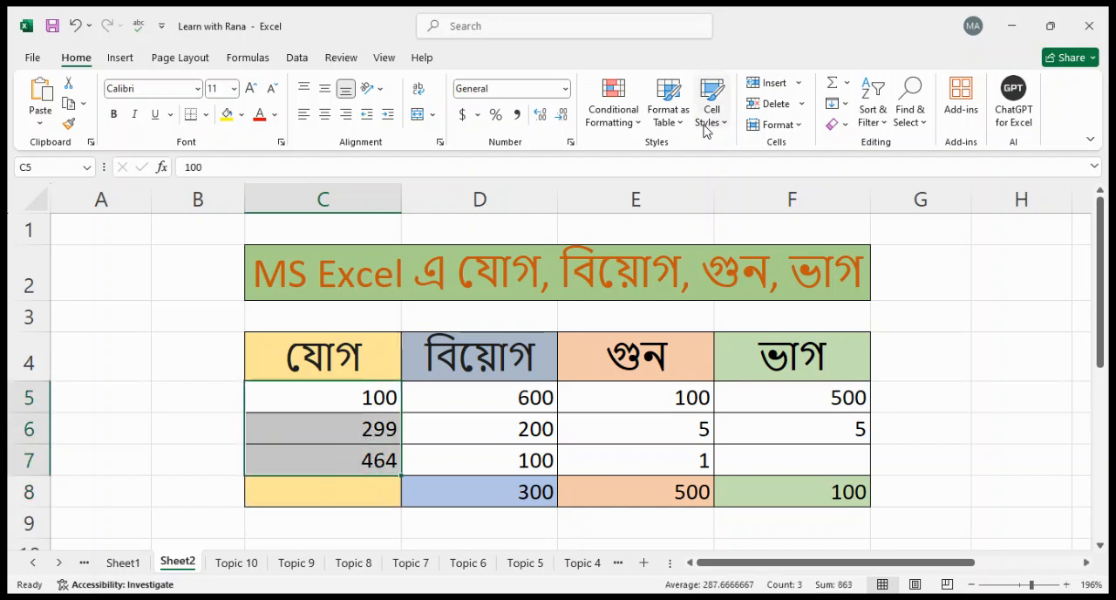
{"action": "left_click", "coordinate": [834, 85]}
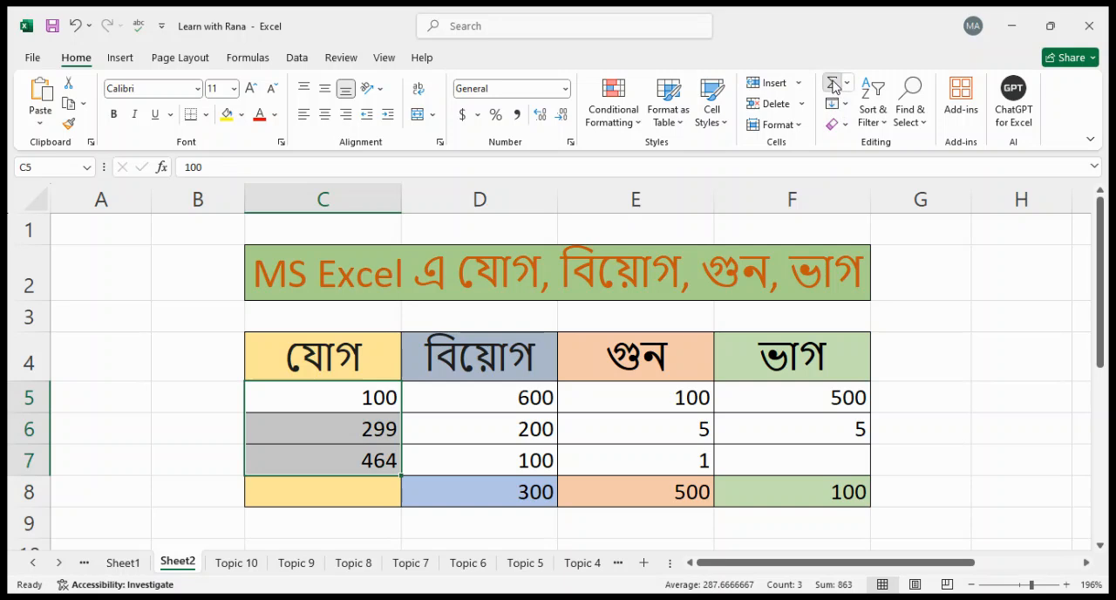
Check the AutoSum result against C5:C7 and clear the total in C8
{"action": "left_click", "coordinate": [334, 497]}
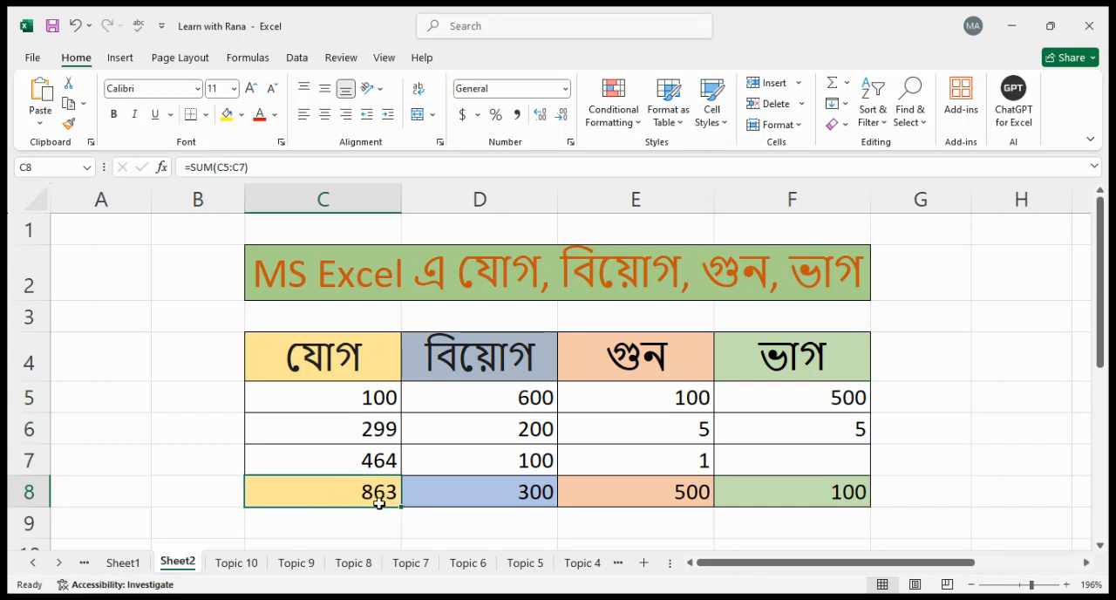
{"action": "left_click_drag", "start_coordinate": [373, 398], "coordinate": [371, 447]}
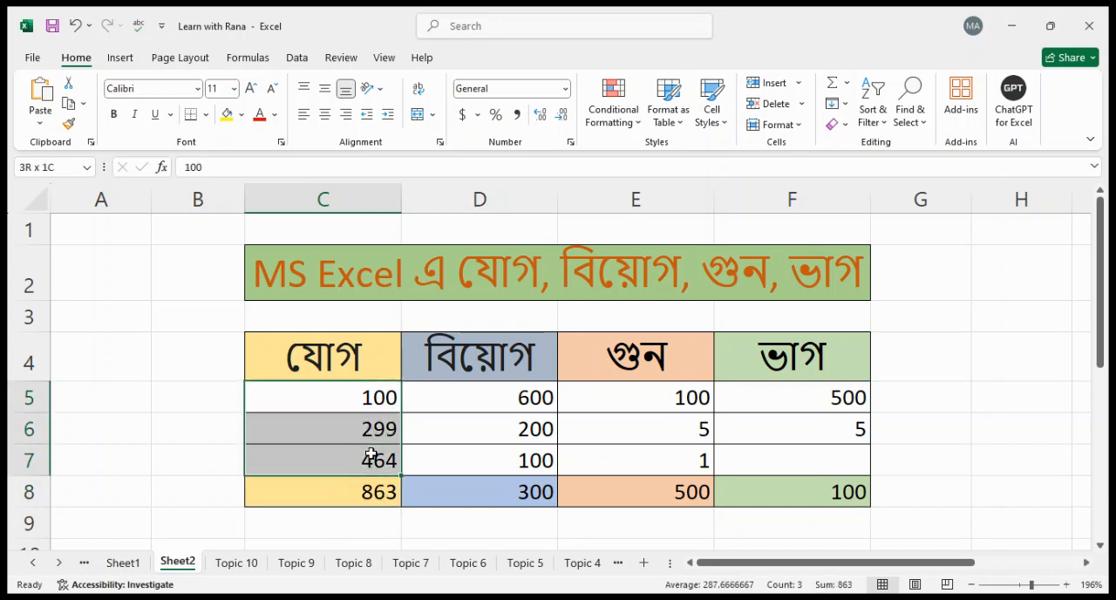
{"action": "left_click", "coordinate": [373, 499]}
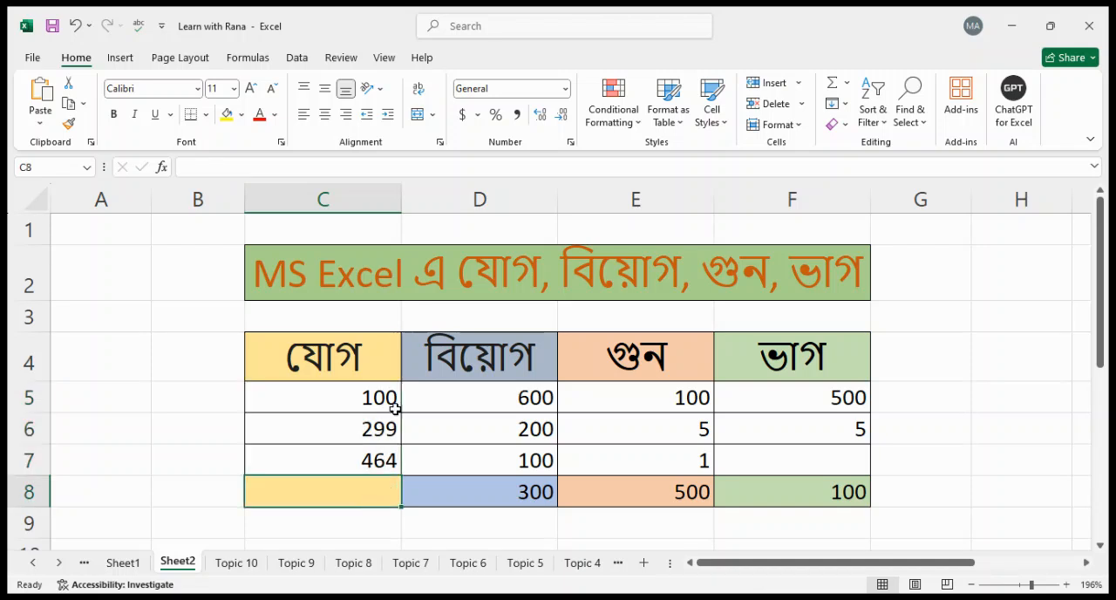
Total the preselected range C5:C7 into C8 with AutoSum and check the formula in C8
{"action": "left_click_drag", "start_coordinate": [386, 394], "coordinate": [379, 460]}
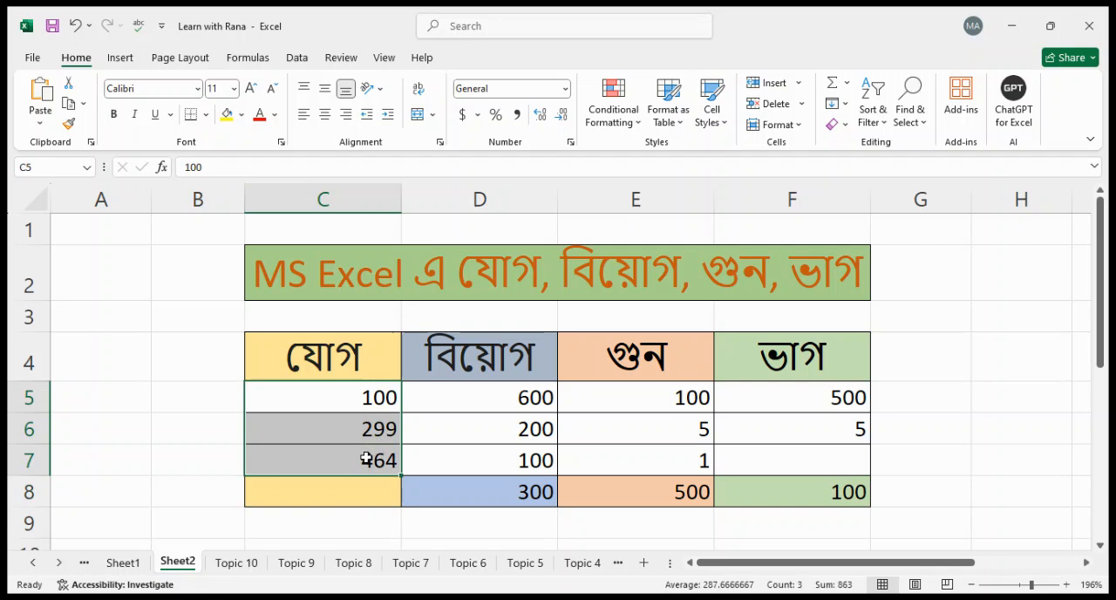
{"action": "left_click", "coordinate": [833, 87]}
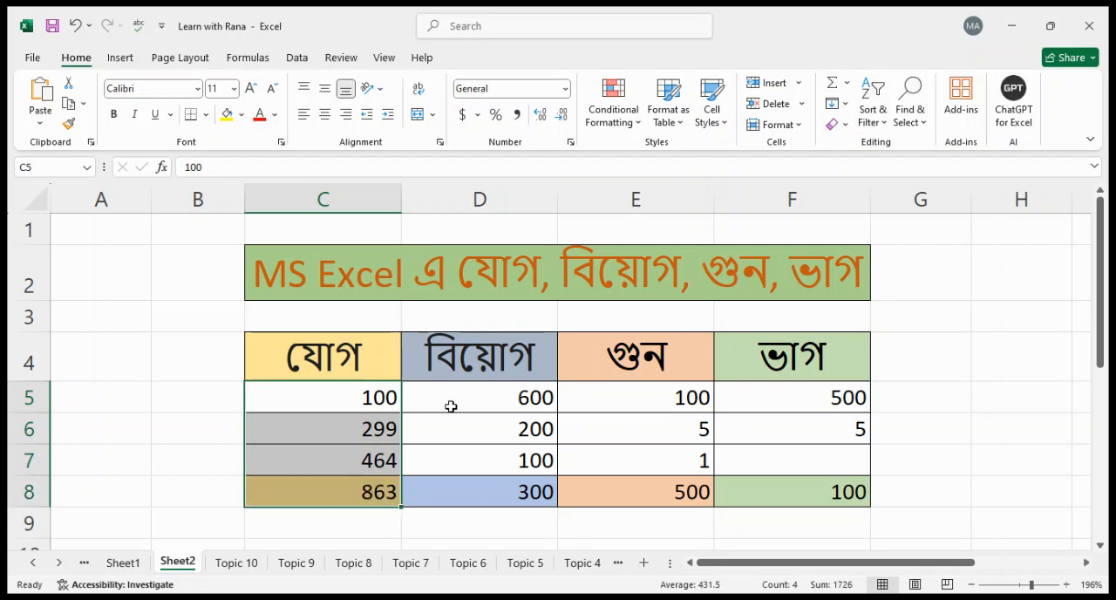
{"action": "left_click", "coordinate": [380, 495]}
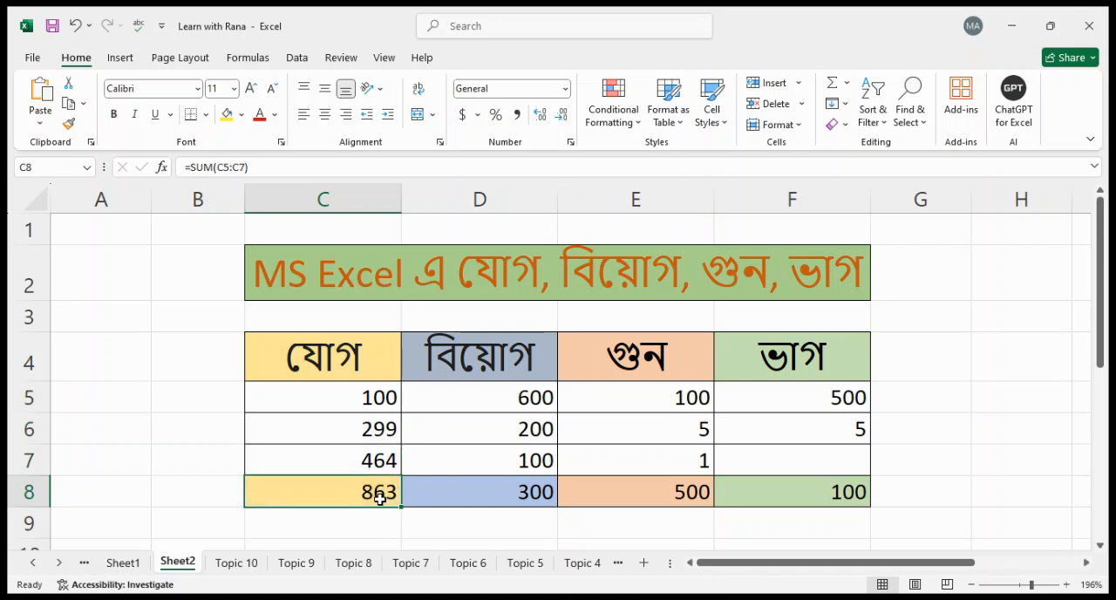
Enter the formula =D5-D6 in D8 to subtract the second number of the subtraction column from the first
{"action": "key", "text": "Up"}
{"action": "key", "text": "Up"}
{"action": "key", "text": "Up"}
{"action": "key", "text": "Right"}
{"action": "key", "text": "Down"}
{"action": "key", "text": "Down"}
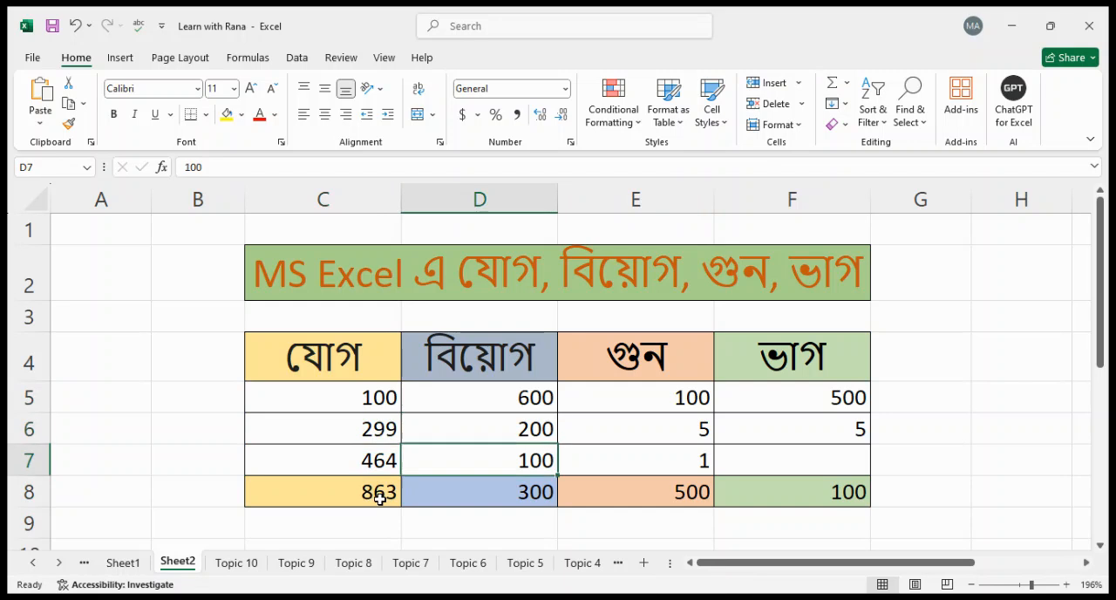
{"action": "key", "text": "Down"}
{"action": "type", "text": "="}
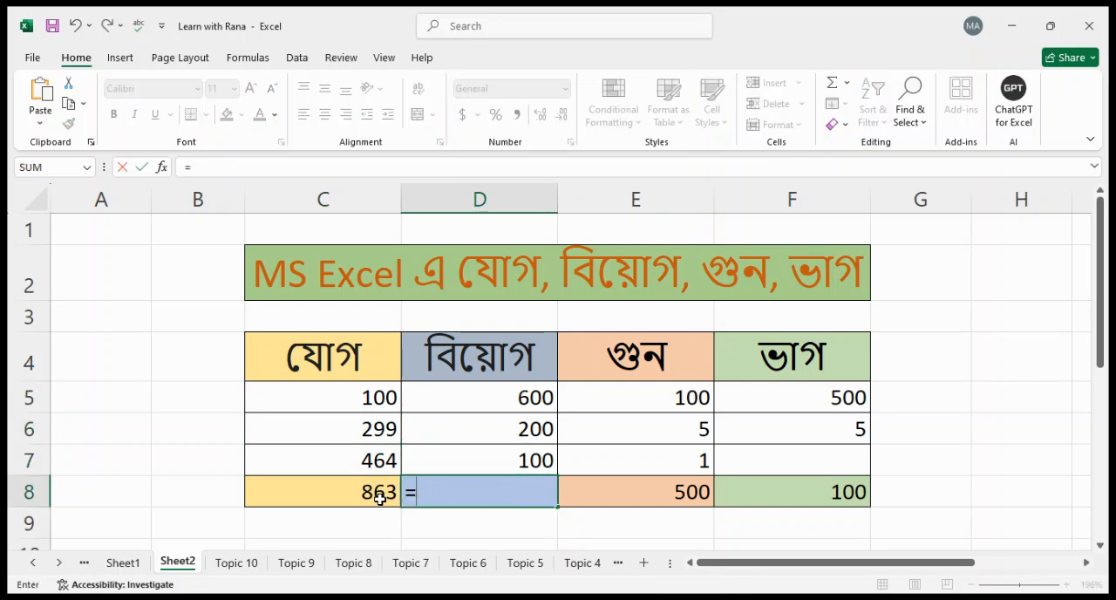
{"action": "left_click", "coordinate": [498, 397]}
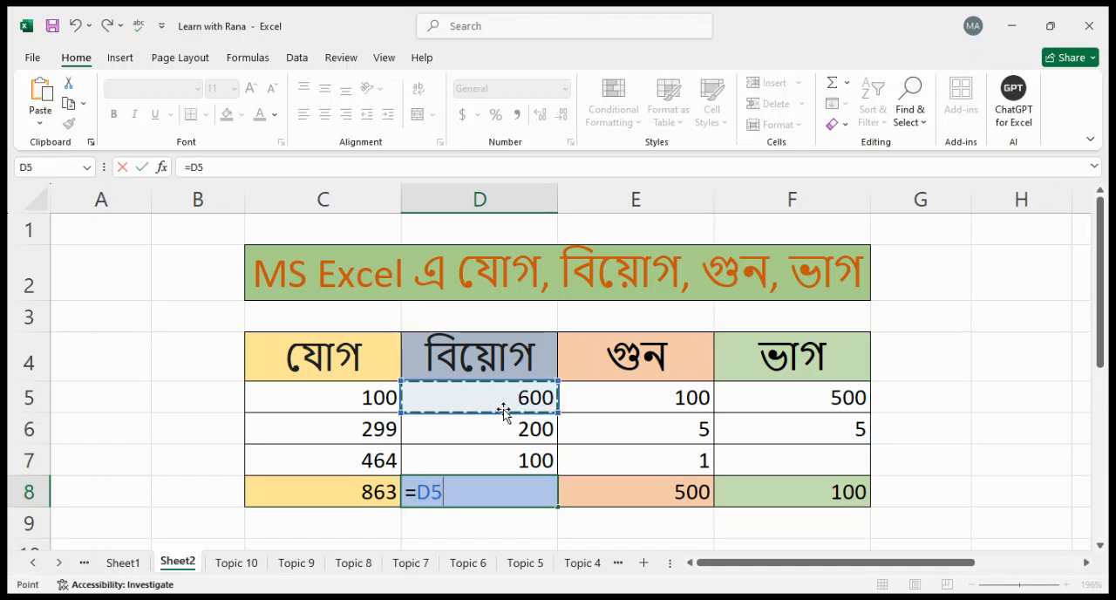
{"action": "type", "text": "-"}
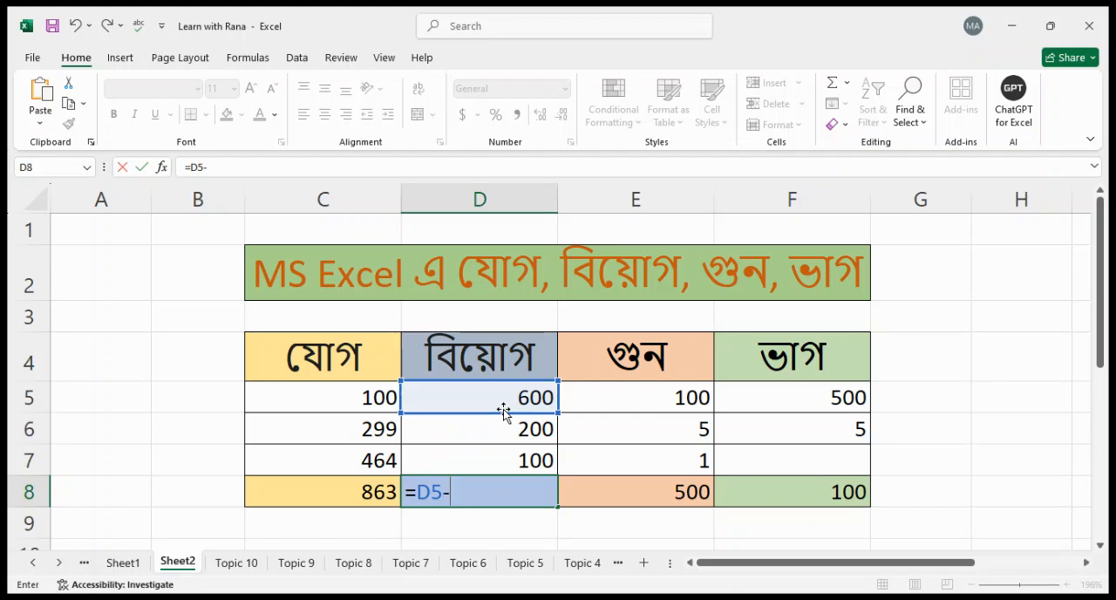
{"action": "left_click", "coordinate": [507, 427]}
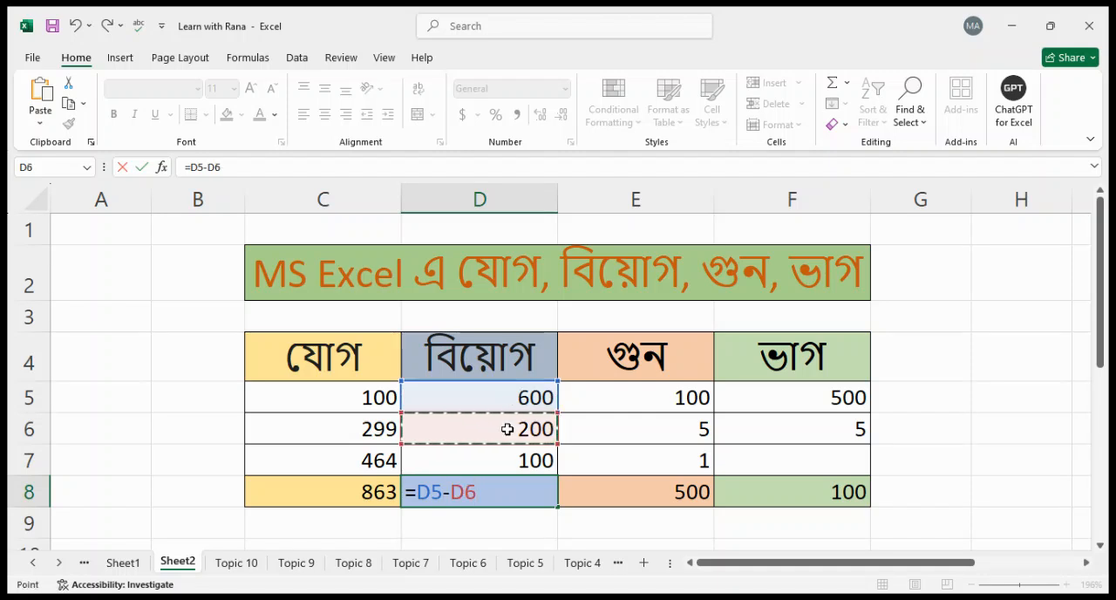
{"action": "key", "text": "Return"}
Replace the formula in D8 with =D5-D6-D7 to subtract both lower numbers from the first
{"action": "left_click", "coordinate": [515, 496]}
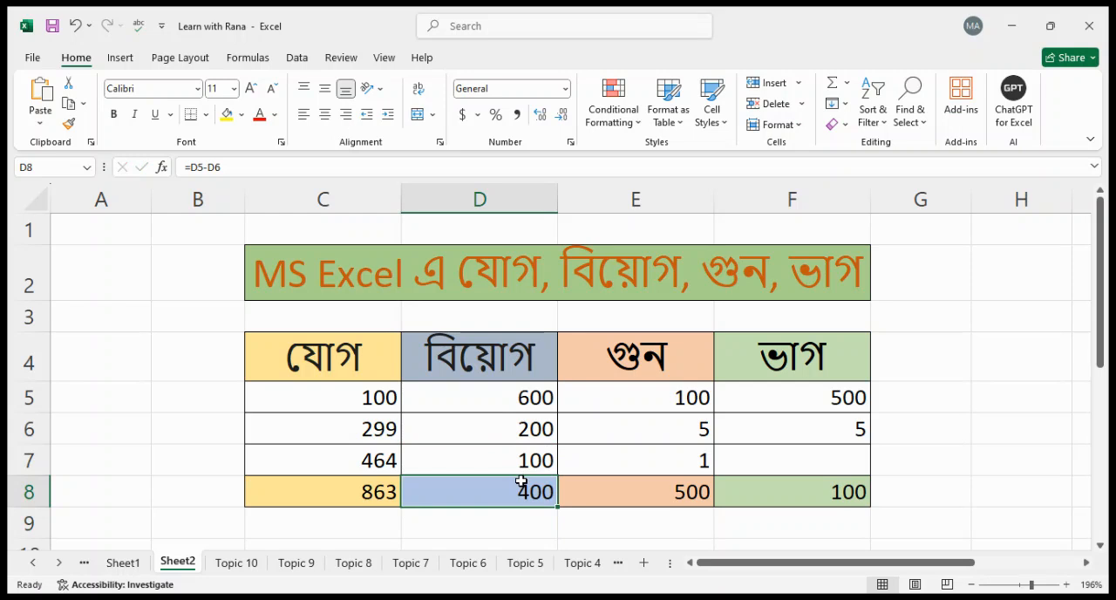
{"action": "type", "text": "="}
{"action": "left_click", "coordinate": [510, 398]}
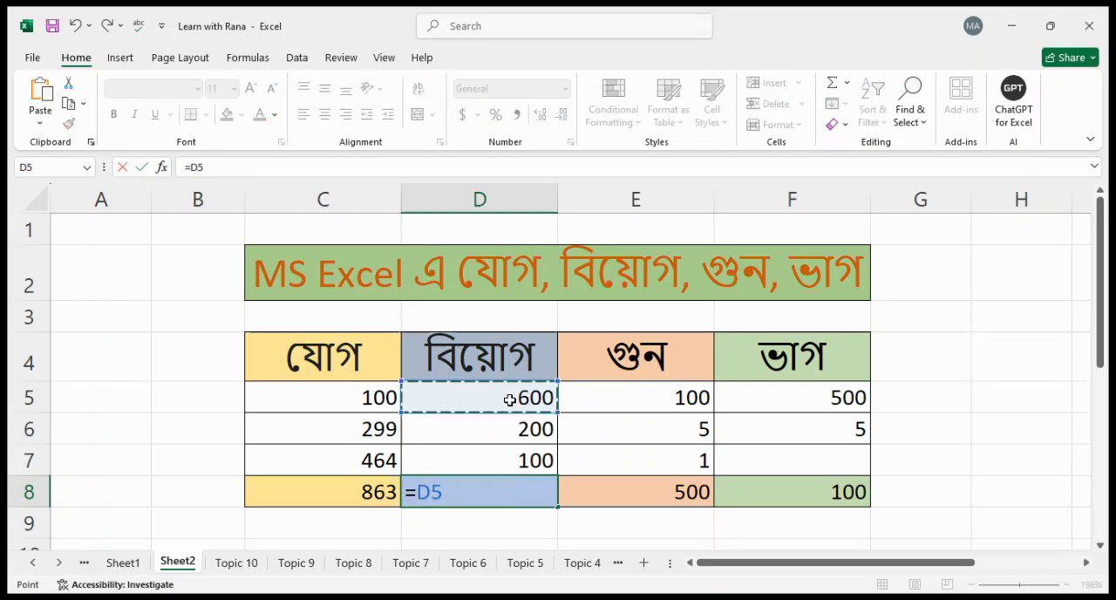
{"action": "type", "text": "-"}
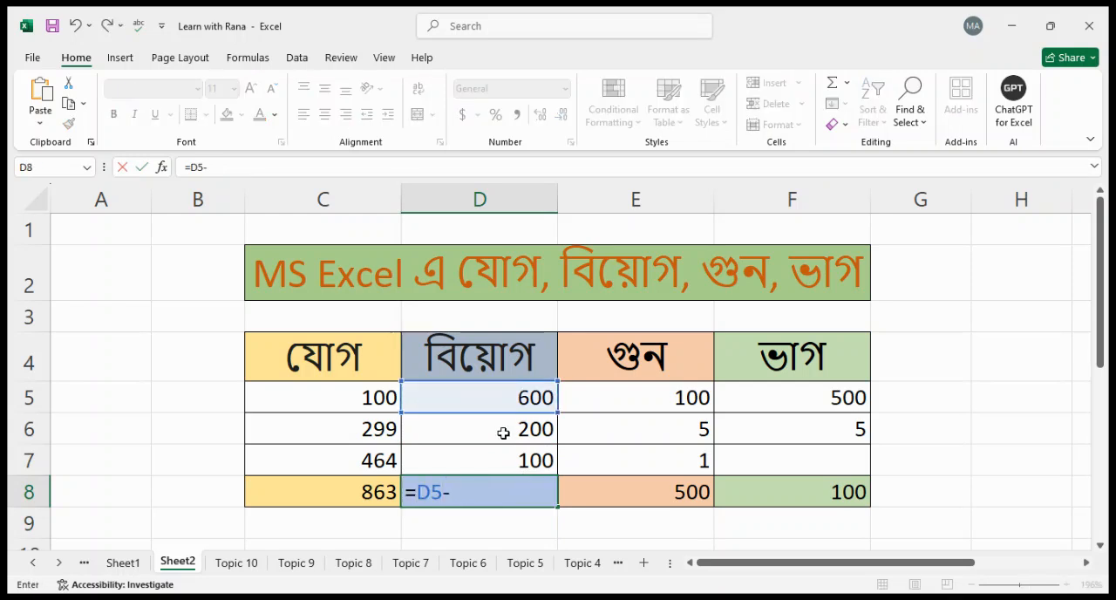
{"action": "left_click", "coordinate": [501, 432]}
{"action": "type", "text": "-"}
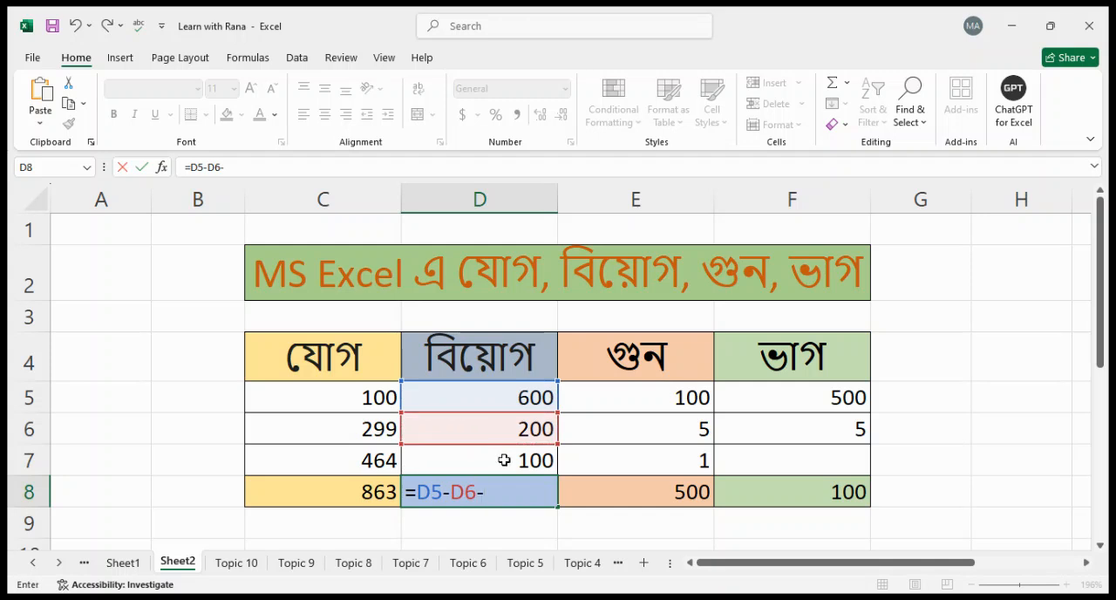
{"action": "left_click", "coordinate": [504, 460]}
{"action": "key", "text": "Return"}
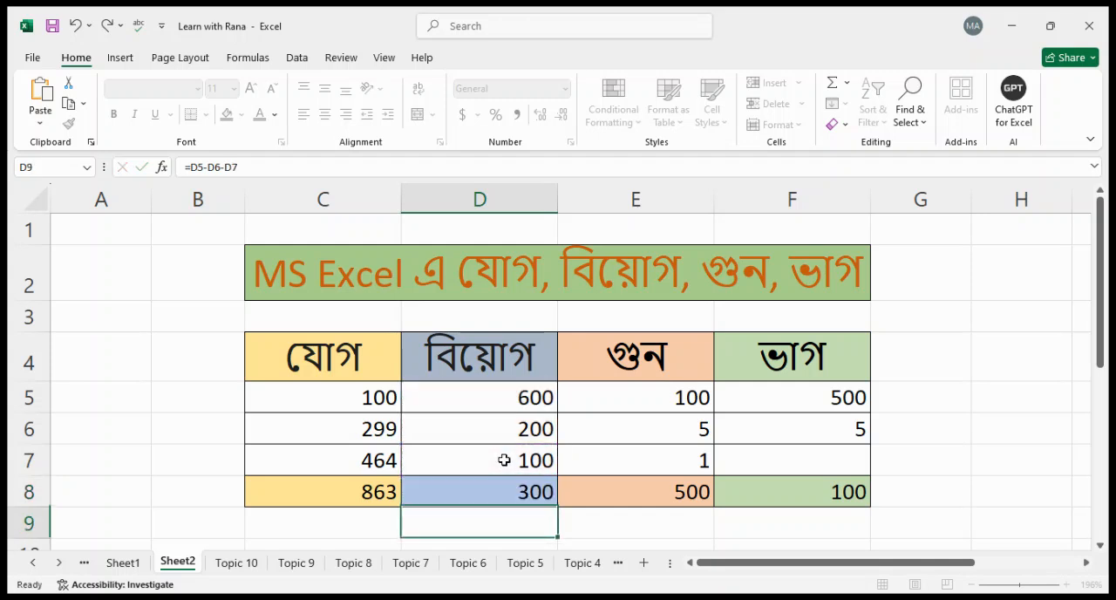
Check the subtraction result in D8 against the numbers in D5 to D7
{"action": "key", "text": "Up"}
{"action": "key", "text": "Up"}
{"action": "key", "text": "Up"}
{"action": "key", "text": "Up"}
{"action": "key", "text": "Down"}
{"action": "key", "text": "Down"}
{"action": "key", "text": "Down"}
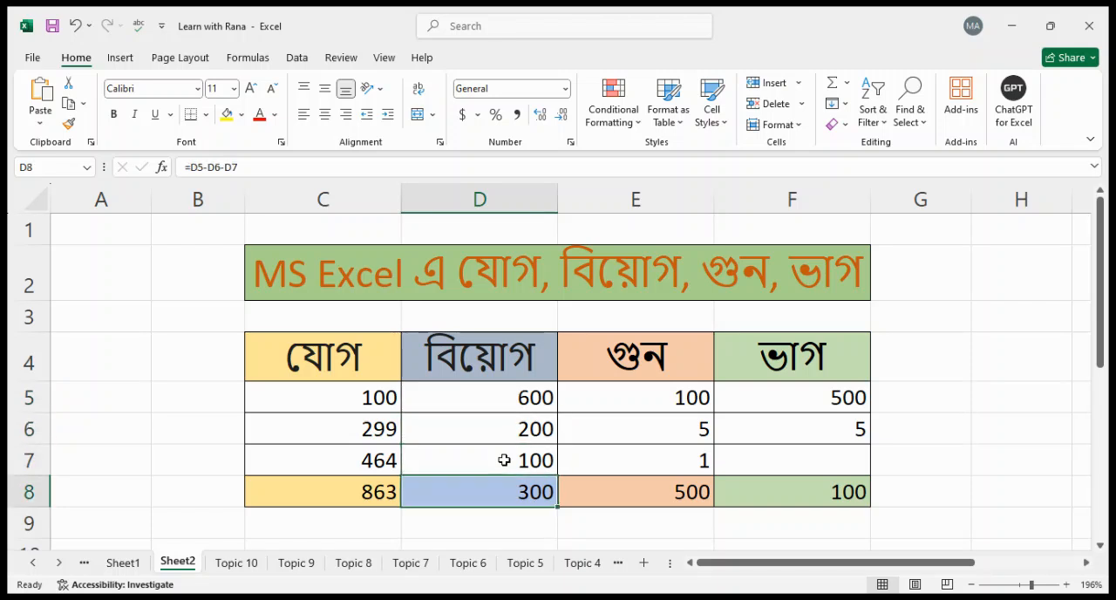
{"action": "key", "text": "Up"}
{"action": "key", "text": "Up"}
{"action": "key", "text": "Up"}
Examine the multiplication column's numbers in E5 to E7 and the existing formula in E8
{"action": "key", "text": "Right"}
{"action": "key", "text": "Up"}
{"action": "key", "text": "Down"}
{"action": "key", "text": "Down"}
{"action": "key", "text": "Down"}
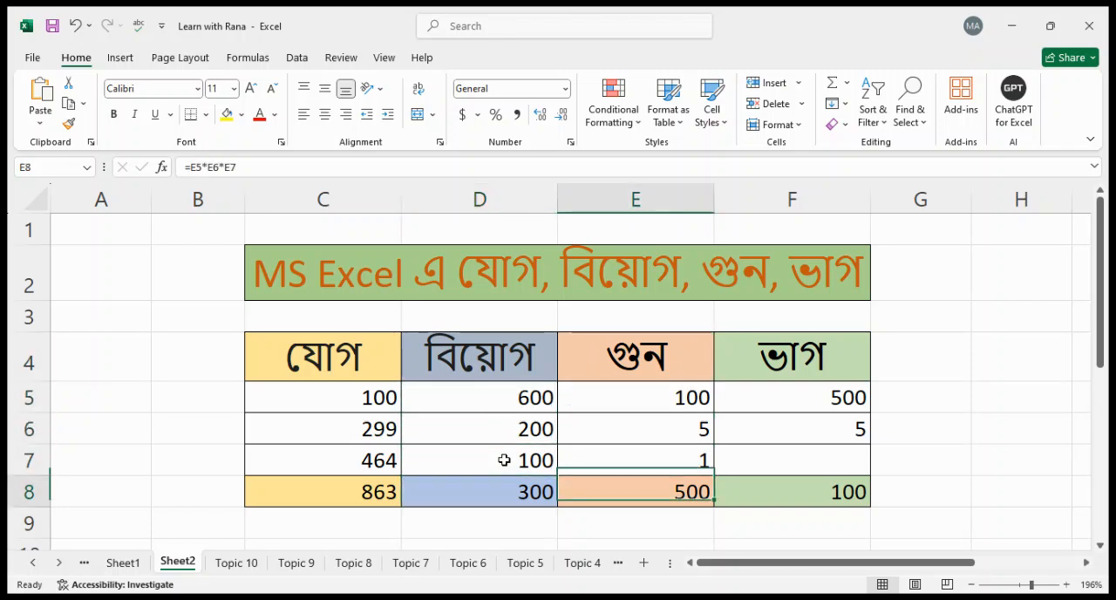
{"action": "key", "text": "Up"}
{"action": "key", "text": "Up"}
{"action": "key", "text": "Up"}
{"action": "key", "text": "Up"}
{"action": "key", "text": "Down"}
{"action": "key", "text": "Down"}
{"action": "key", "text": "Down"}
{"action": "key", "text": "Down"}
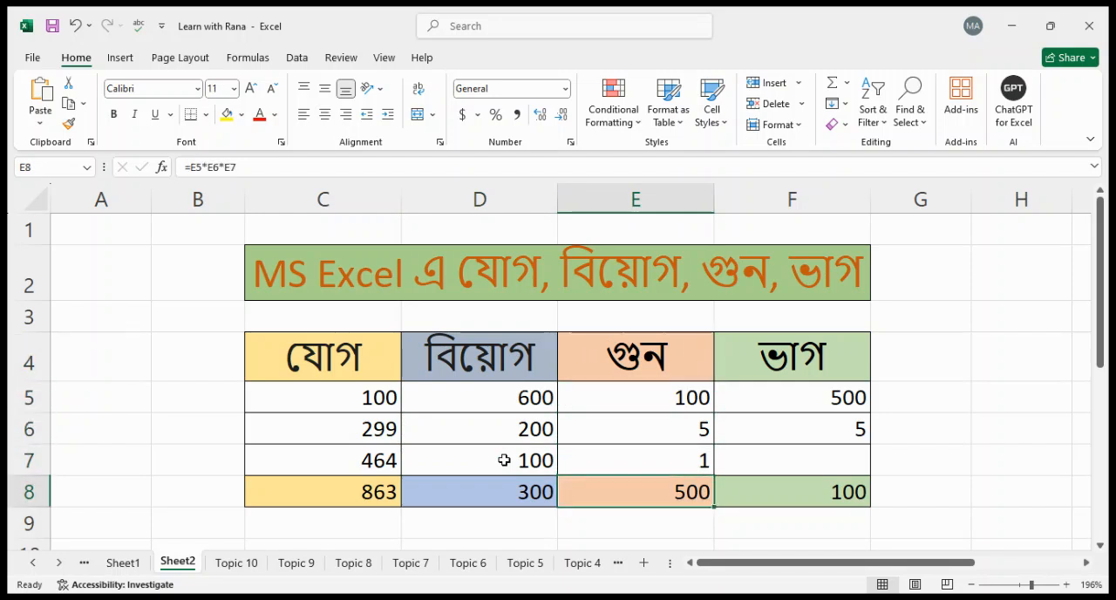
Enter the formula =E5*E6 in E8 to multiply the first two numbers of the multiplication column
{"action": "type", "text": "="}
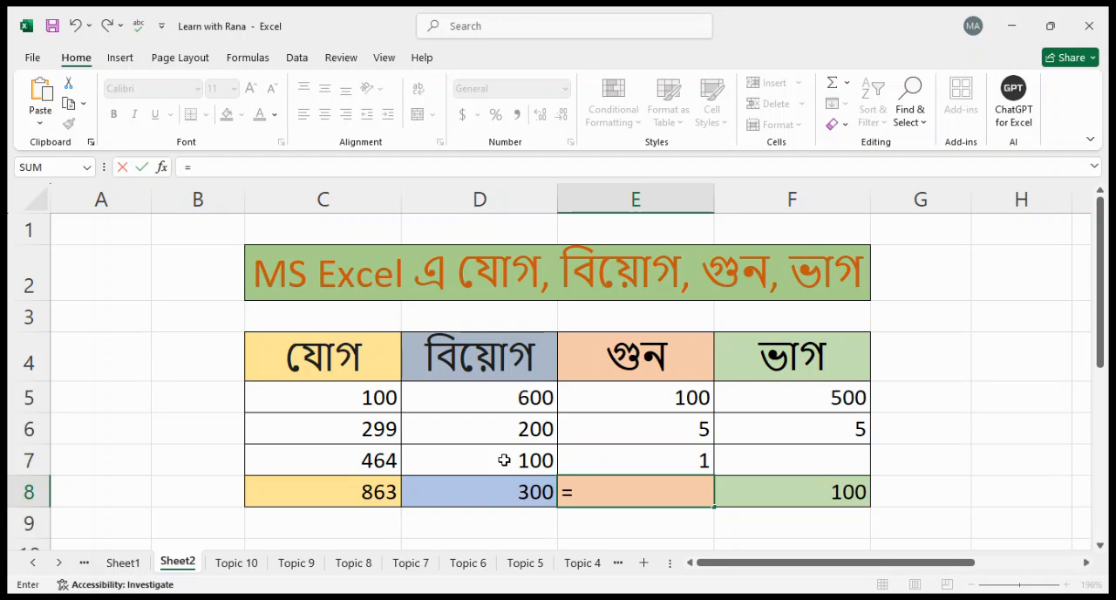
{"action": "left_click", "coordinate": [677, 400]}
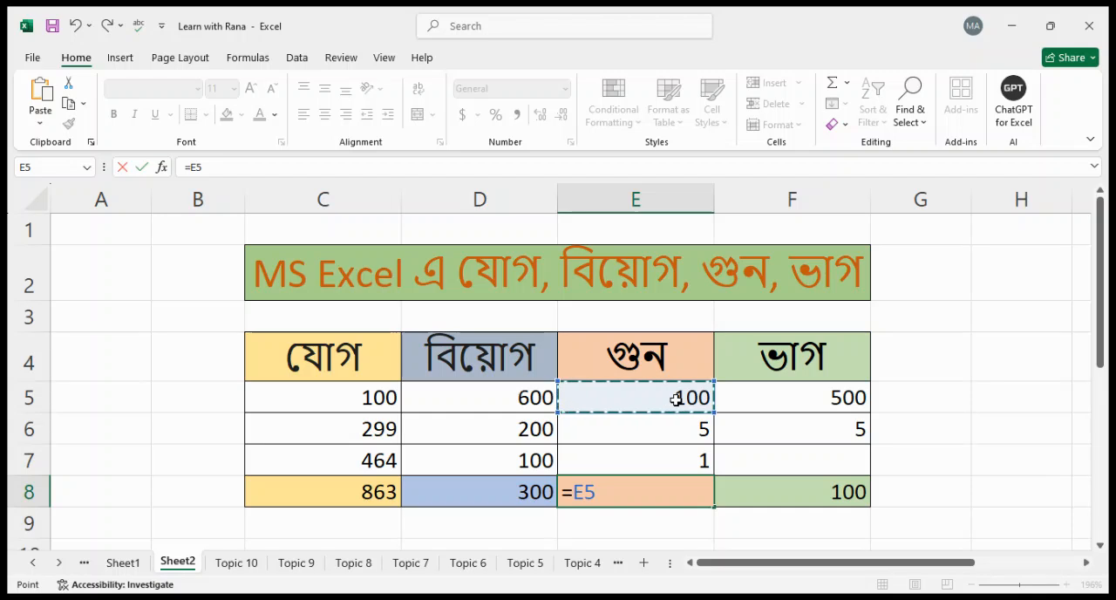
{"action": "type", "text": "*"}
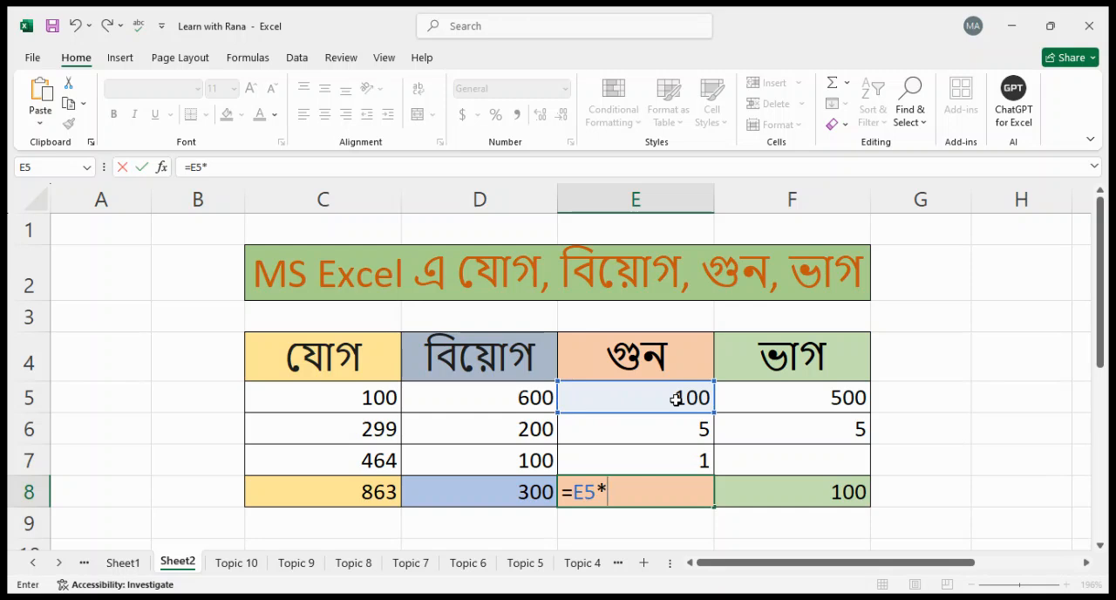
{"action": "left_click", "coordinate": [677, 429]}
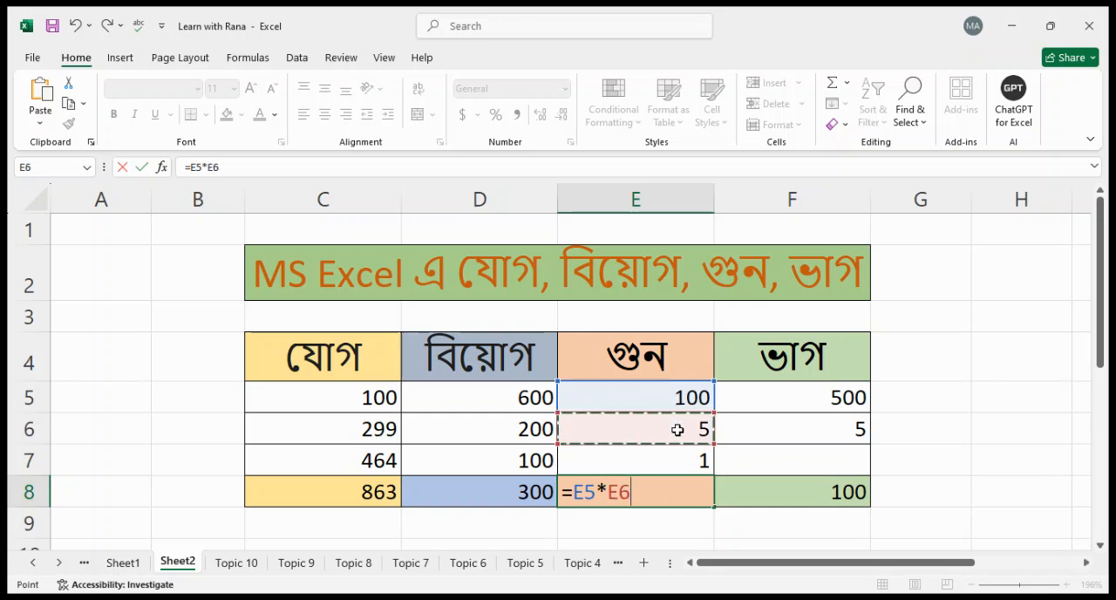
{"action": "key", "text": "ctrl+Return"}
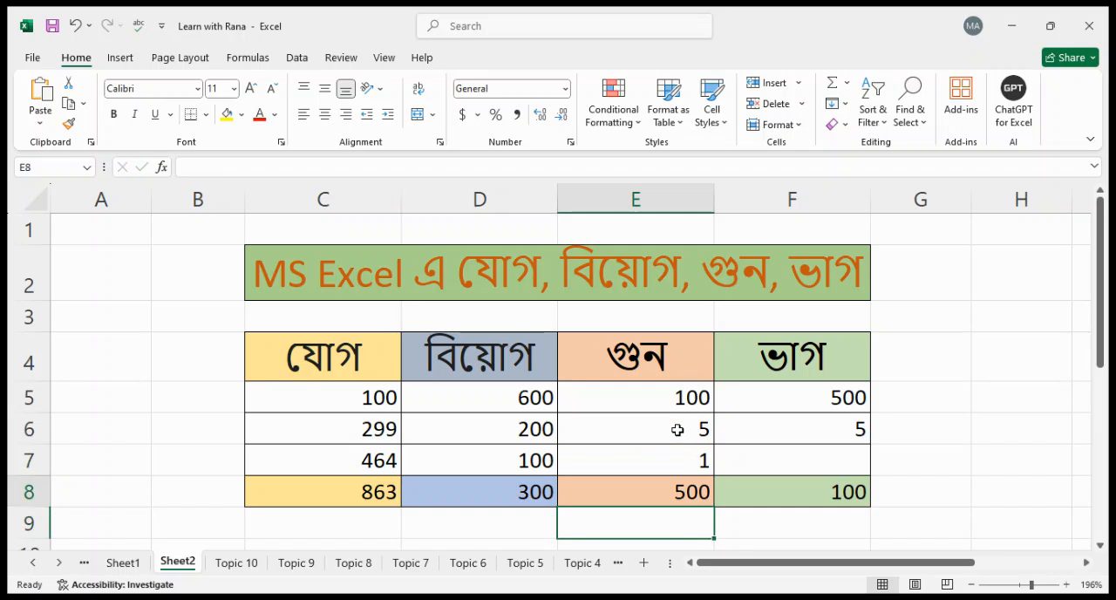
Check the two-number product in E8 against the values in E5 and E6
{"action": "key", "text": "Up"}
{"action": "key", "text": "Up"}
{"action": "key", "text": "Up"}
{"action": "key", "text": "Down"}
{"action": "key", "text": "Up"}
{"action": "key", "text": "Down"}
{"action": "key", "text": "Down"}
{"action": "key", "text": "Down"}
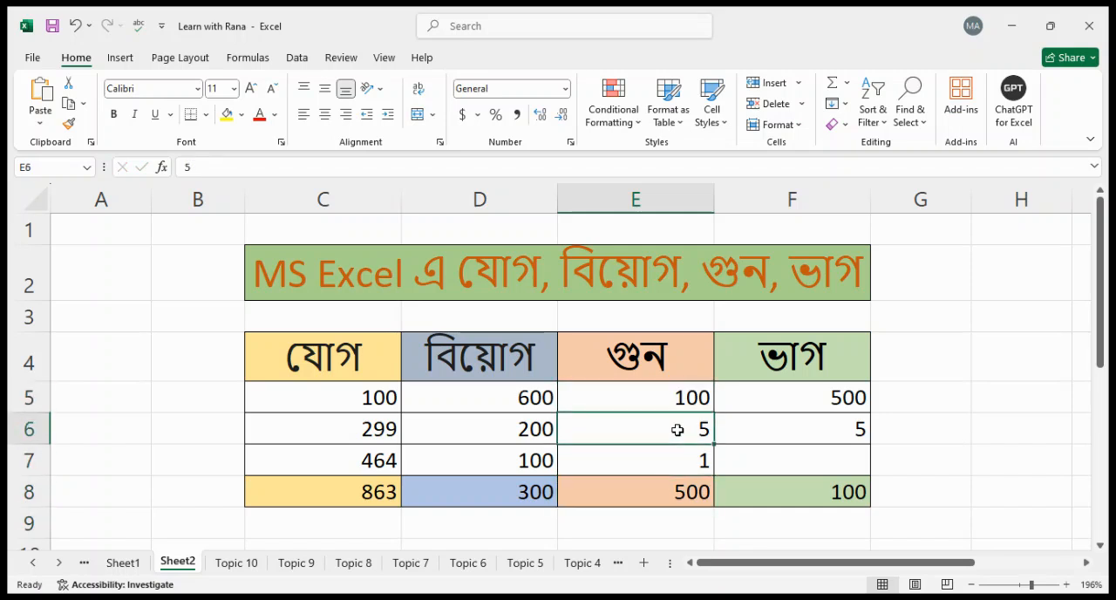
{"action": "key", "text": "Up"}
{"action": "key", "text": "Down"}
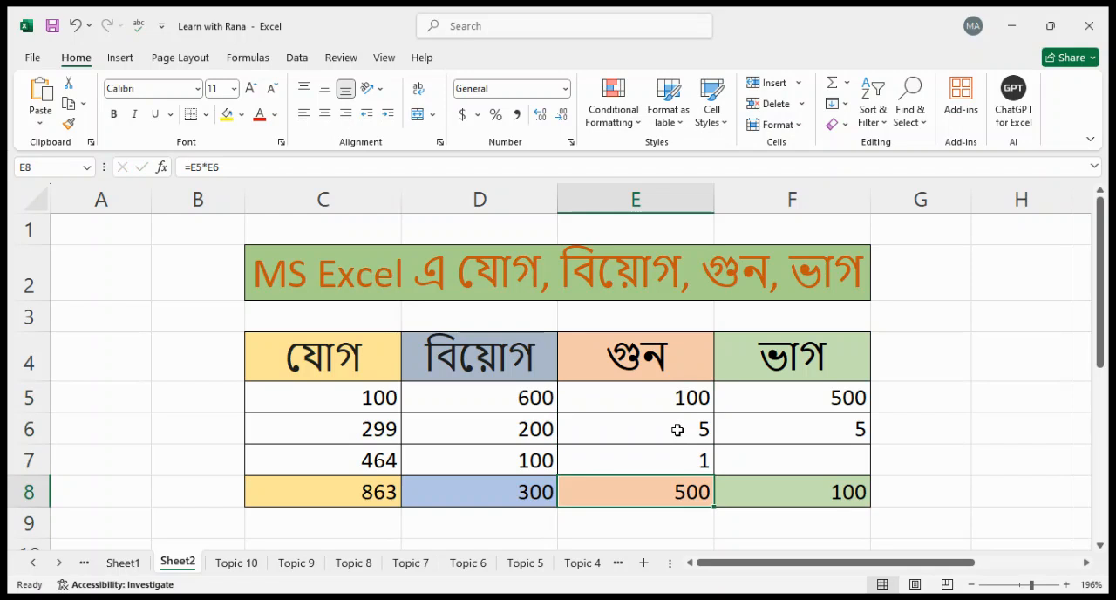
Replace the formula in E8 with =E5*E6*E7 to multiply all three numbers of the column
{"action": "type", "text": "="}
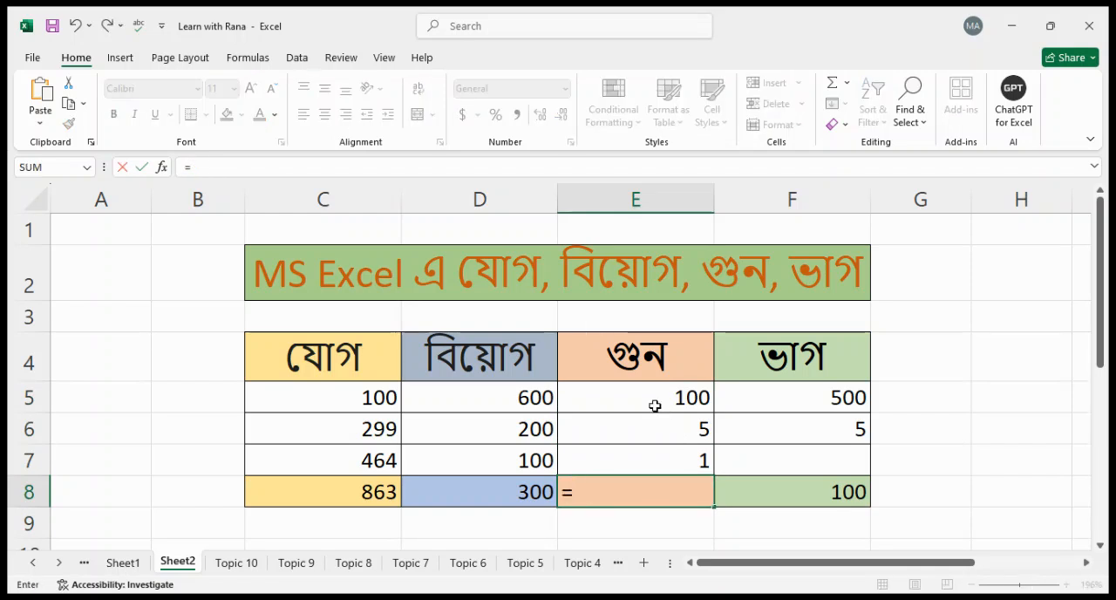
{"action": "left_click", "coordinate": [654, 406]}
{"action": "type", "text": "*"}
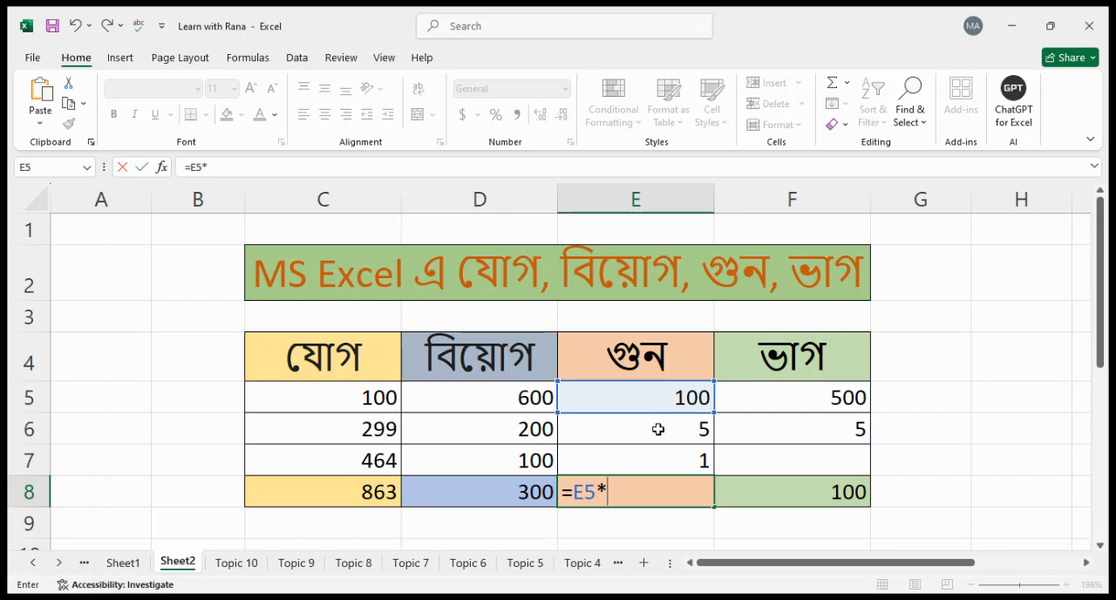
{"action": "left_click", "coordinate": [658, 429]}
{"action": "type", "text": "*"}
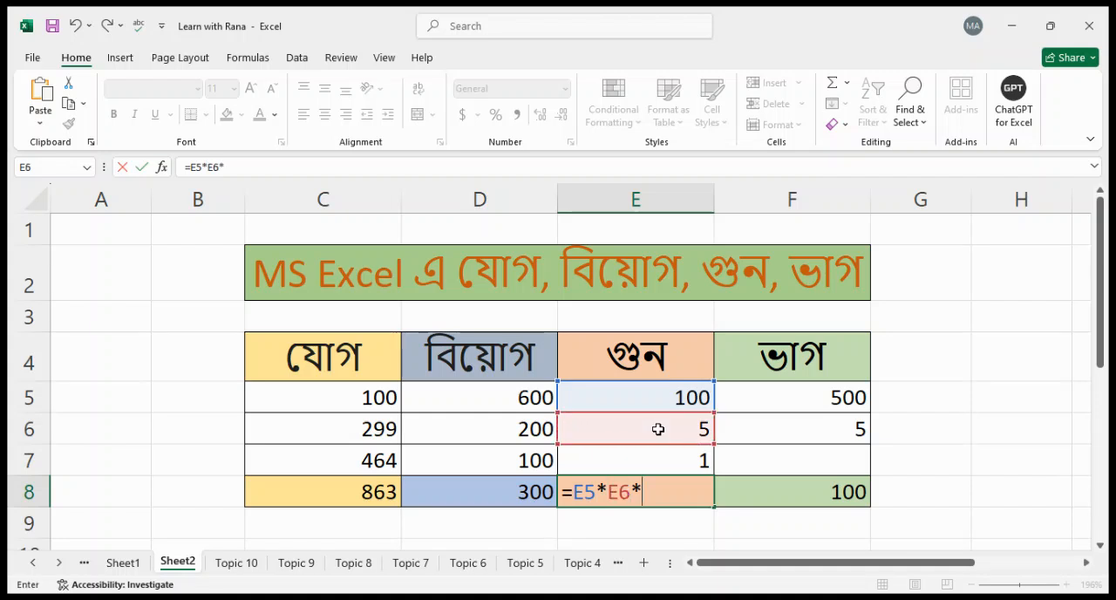
{"action": "left_click", "coordinate": [665, 454]}
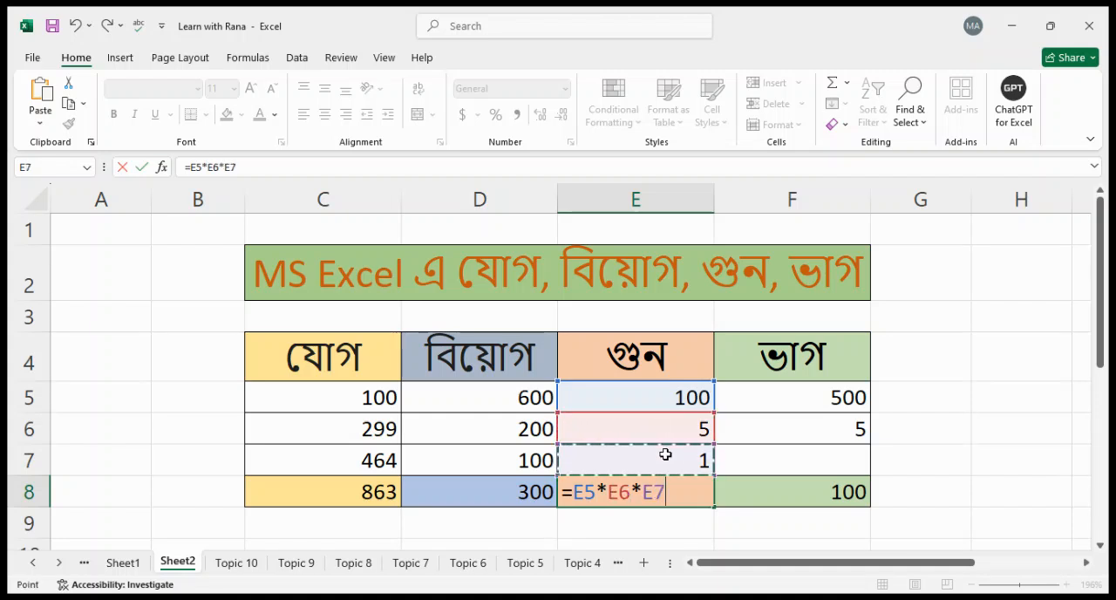
{"action": "key", "text": "Return"}
Compare the three-number product in E8 with the values in E5 to E7
{"action": "key", "text": "Up"}
{"action": "key", "text": "Up"}
{"action": "key", "text": "Up"}
{"action": "key", "text": "Down"}
{"action": "key", "text": "Down"}
{"action": "key", "text": "Up"}
{"action": "key", "text": "Up"}
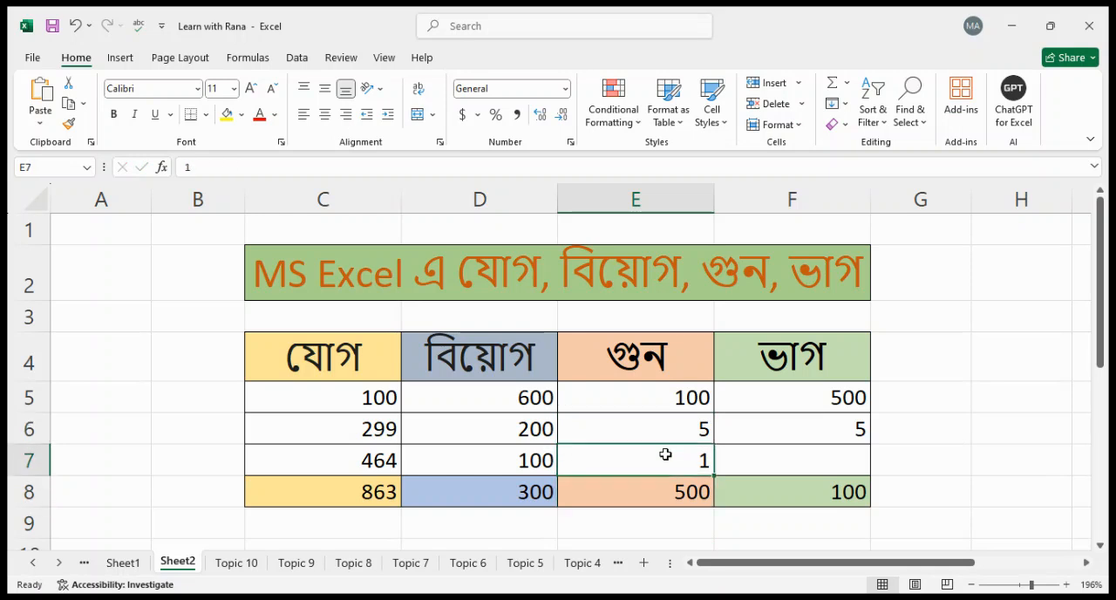
Set E6 to 6 and E7 to 2 in the multiplication column and check the recalculated product in E8
{"action": "key", "text": "Up"}
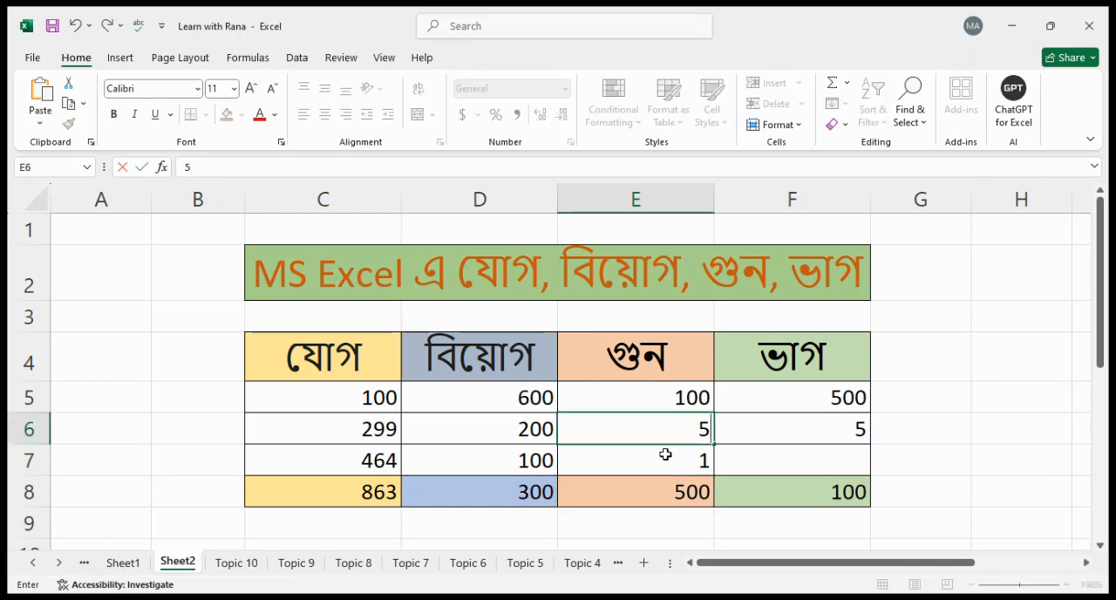
{"action": "type", "text": "5"}
{"action": "key", "text": "Return"}
{"action": "key", "text": "Up"}
{"action": "type", "text": "6"}
{"action": "key", "text": "Return"}
{"action": "type", "text": "2"}
{"action": "key", "text": "Return"}
{"action": "key", "text": "Up"}
{"action": "key", "text": "Up"}
{"action": "key", "text": "Down"}
{"action": "key", "text": "Down"}
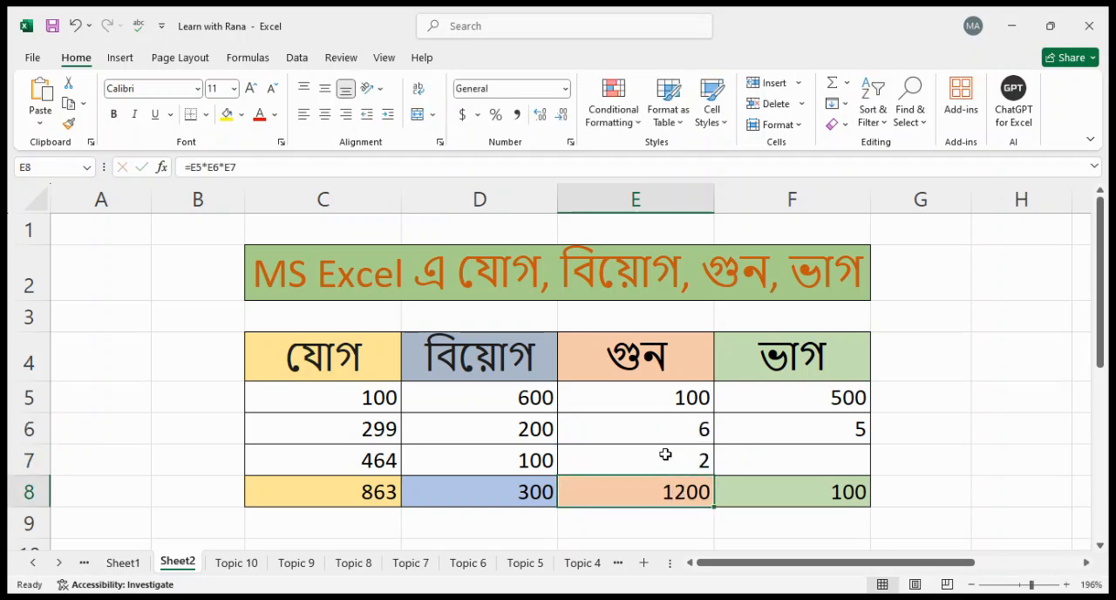
Enter the formula =F5/F6 in F8 to divide the first number of the division column by the second
{"action": "left_click", "coordinate": [824, 490]}
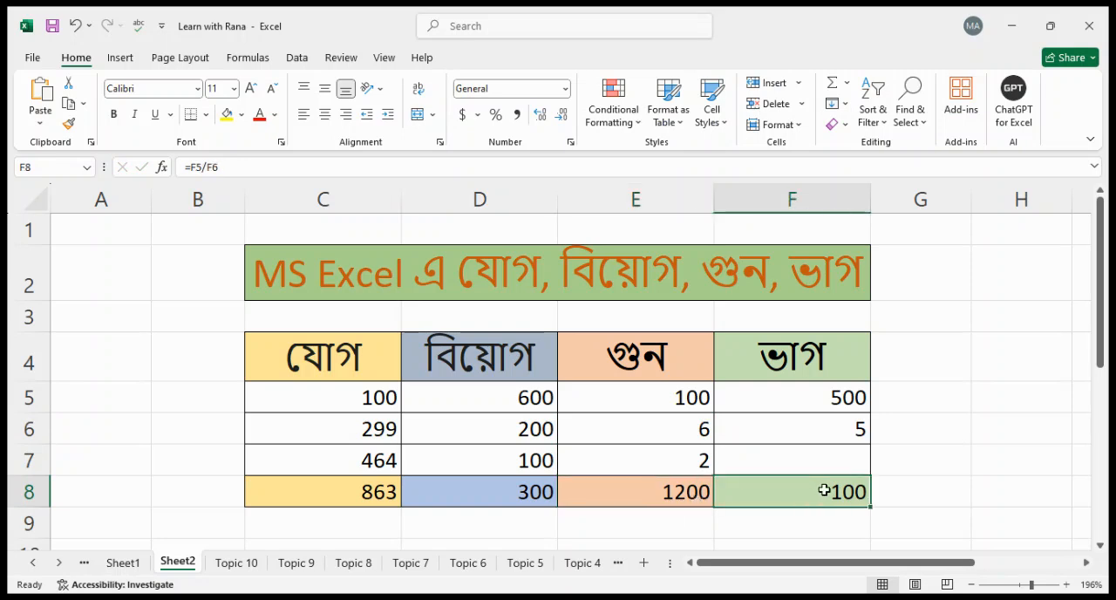
{"action": "type", "text": "="}
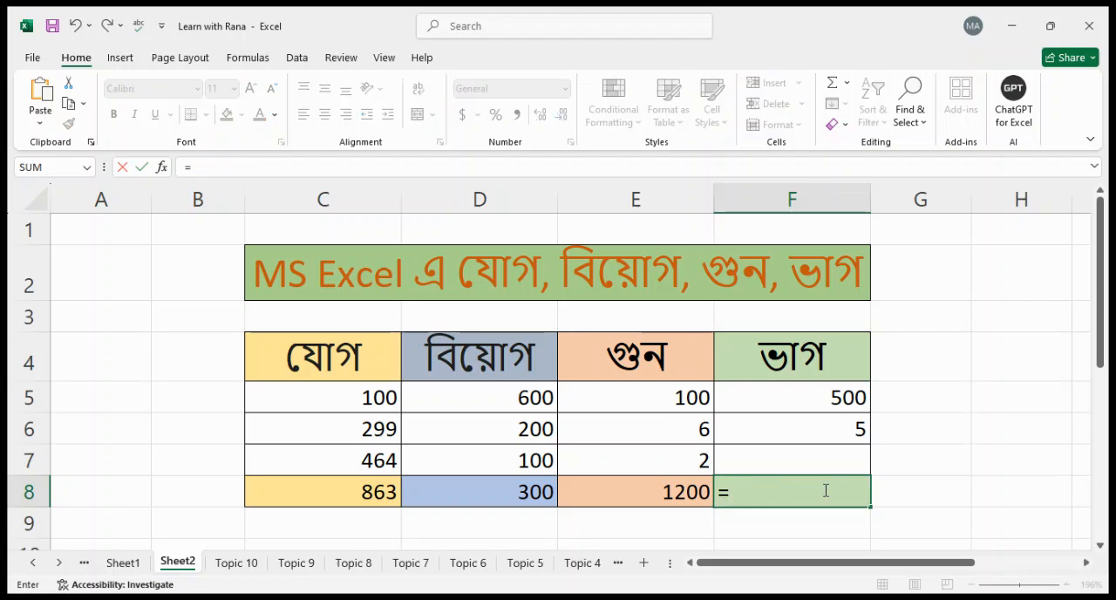
{"action": "left_click", "coordinate": [819, 398]}
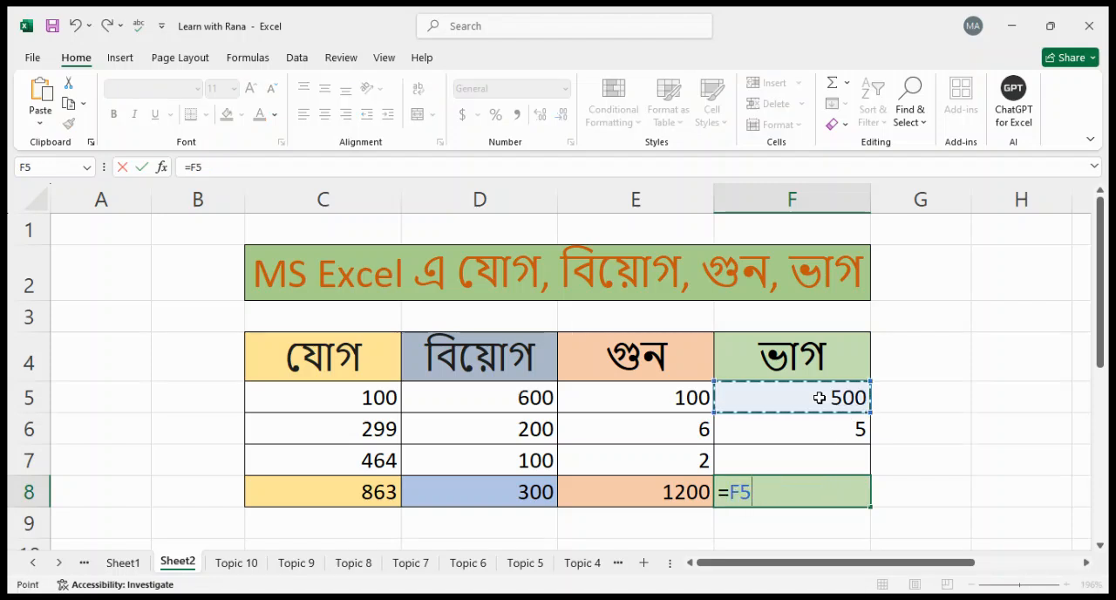
{"action": "type", "text": "/"}
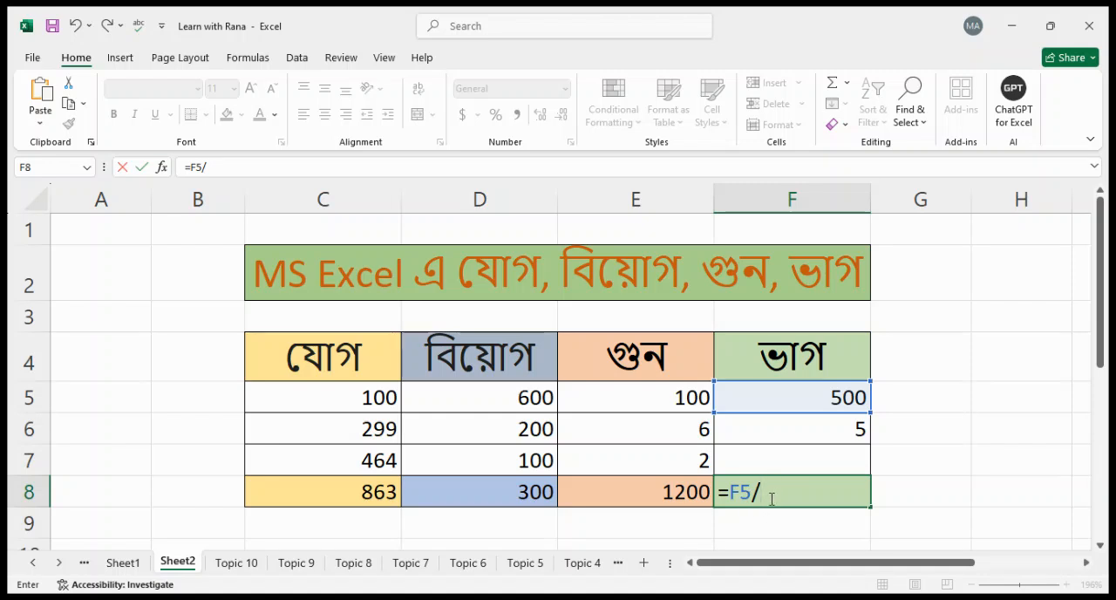
{"action": "left_click", "coordinate": [805, 423]}
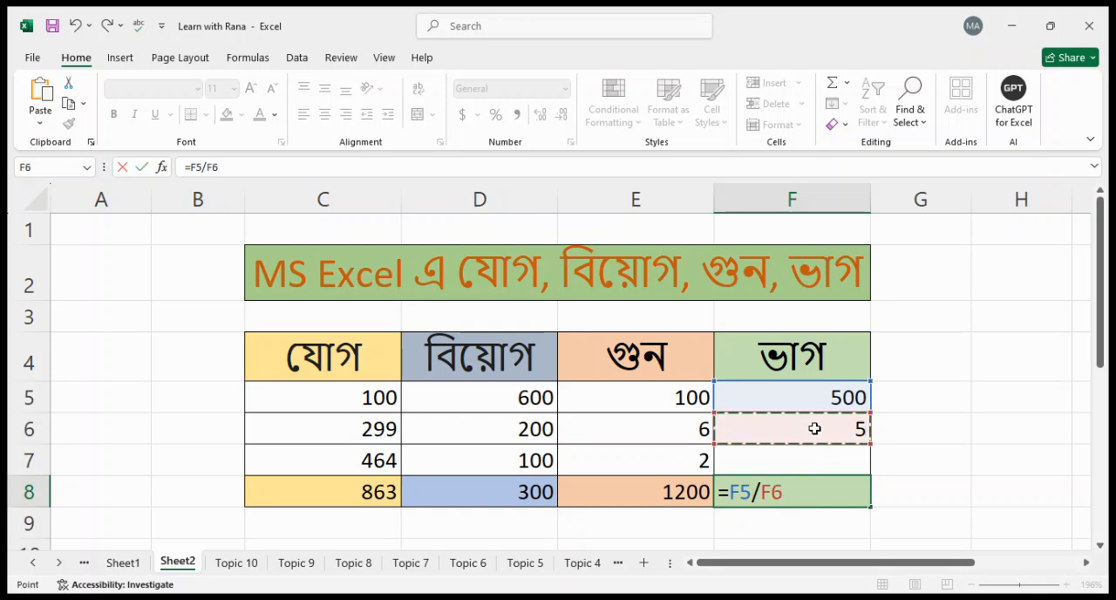
{"action": "key", "text": "Return"}
{"action": "key", "text": "Up"}
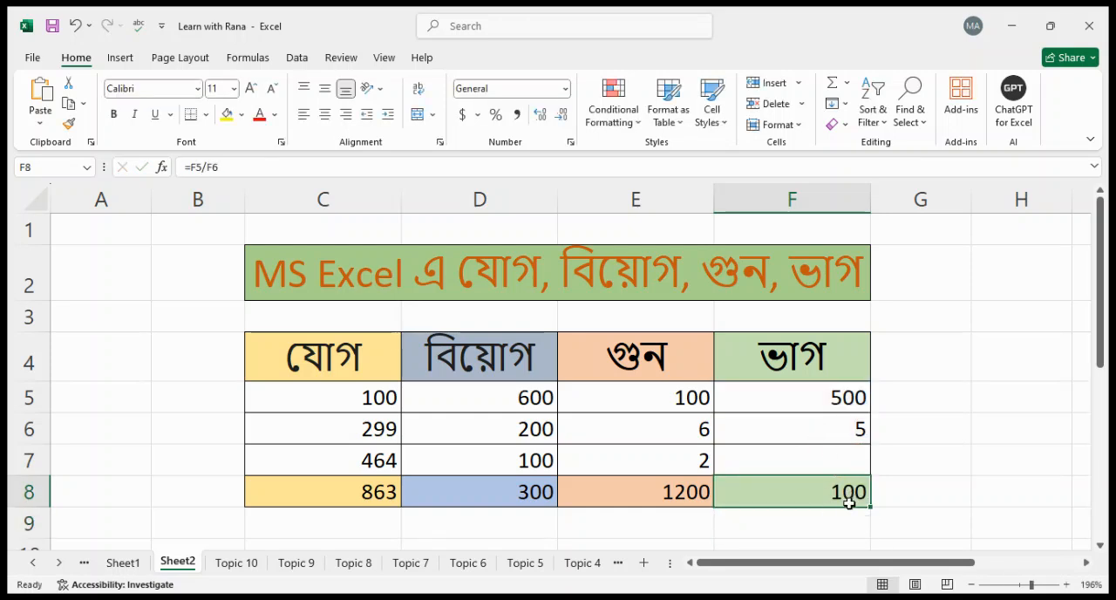
Set the first number of the division column, F5, to 400
{"action": "left_click", "coordinate": [813, 397]}
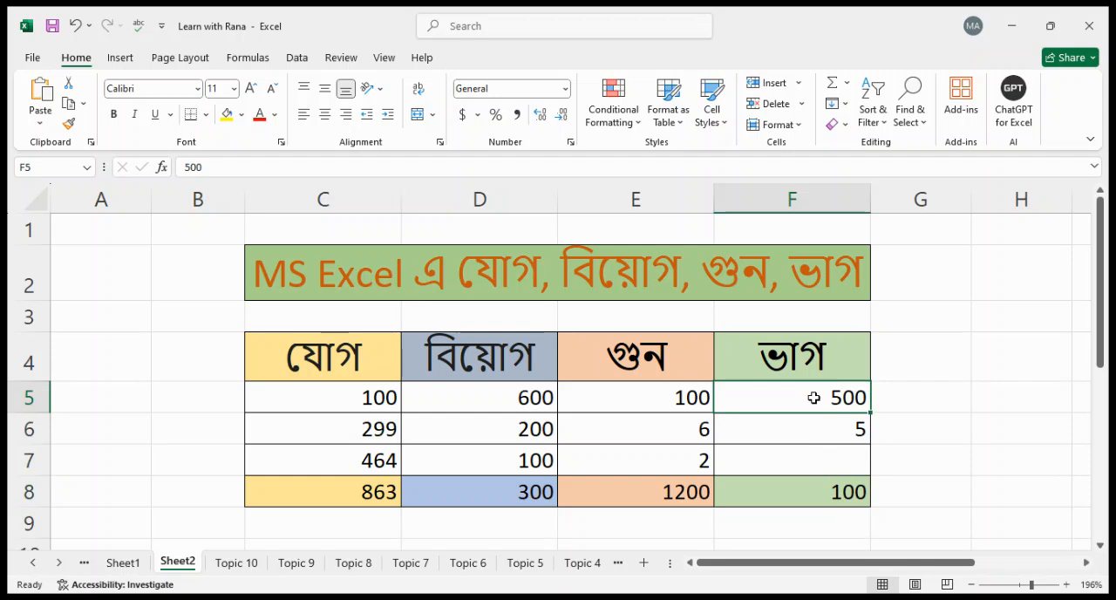
{"action": "double_click", "coordinate": [814, 398]}
{"action": "key", "text": "Delete"}
{"action": "type", "text": "4"}
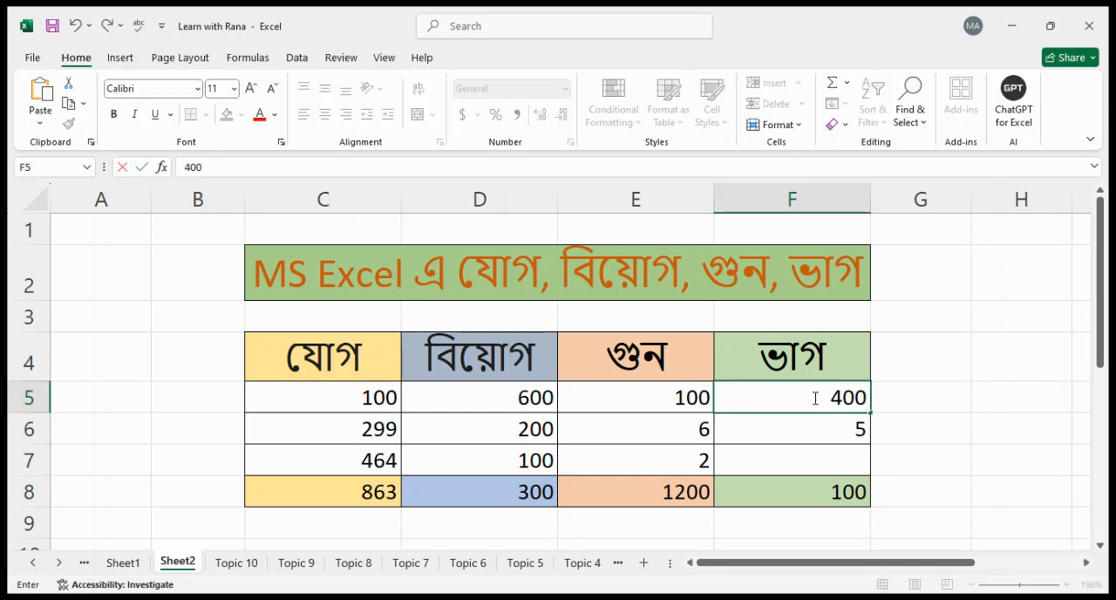